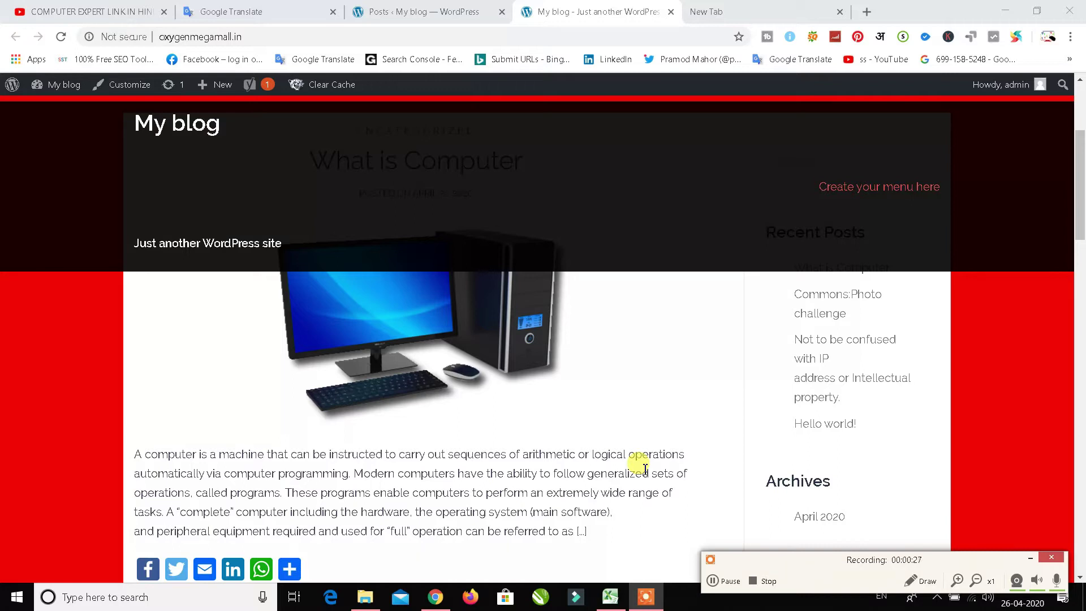
Step: Reload the blog's front page and open the post Categories page in the WordPress admin
click(61, 38)
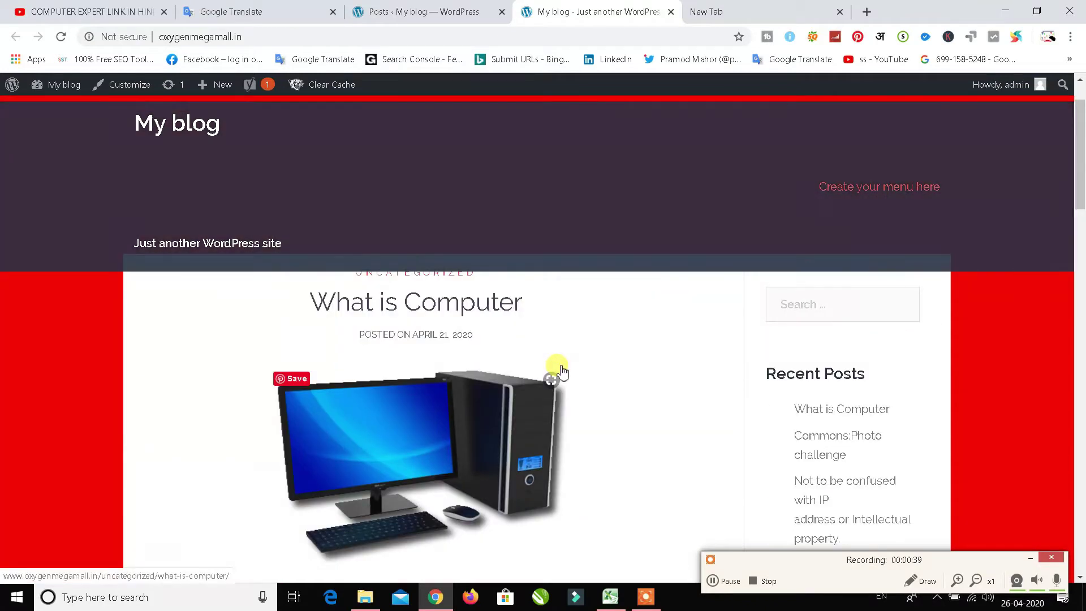
click(962, 581)
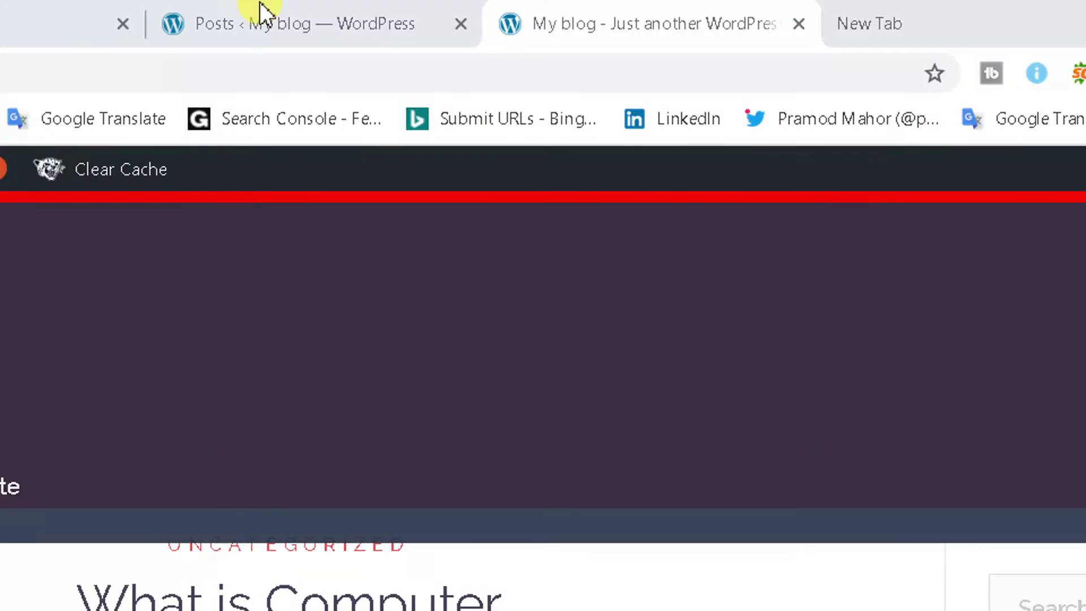
click(452, 11)
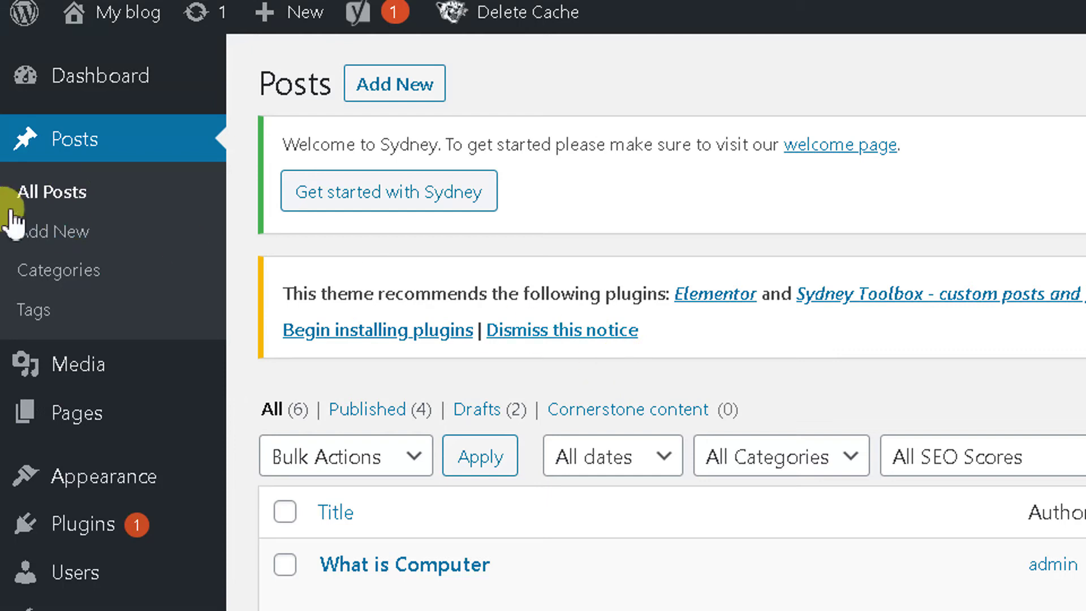
click(57, 274)
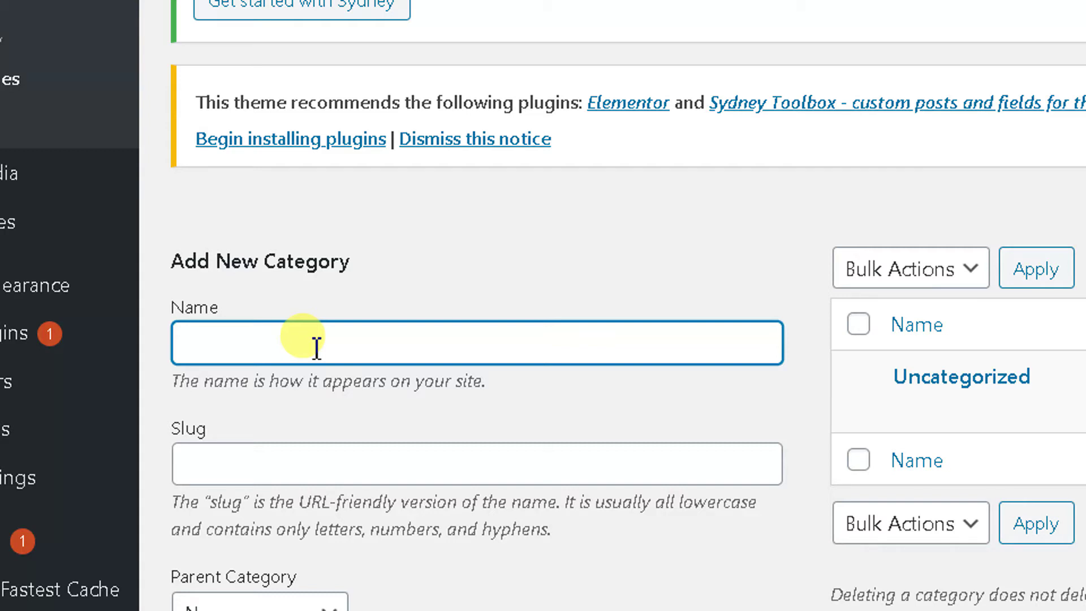
Step: Enter COMPUTER FUNDAMENTAL as both the name and the slug of the new category
text(COMPUTER FUNDAMENT)
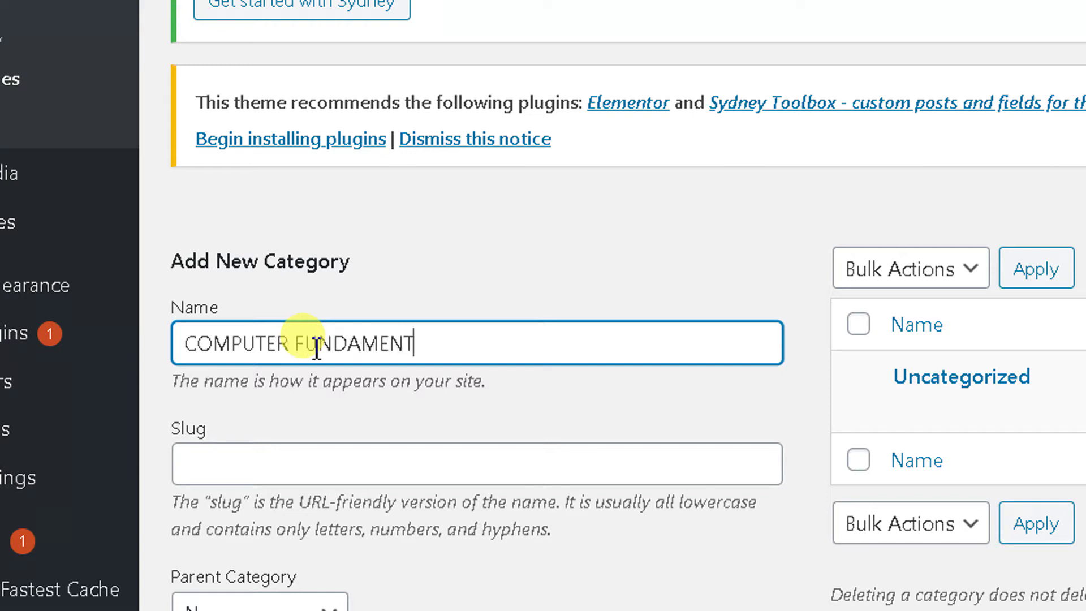
text(AL)
click(424, 453)
drag(485, 362, 118, 343)
key(ctrl+c)
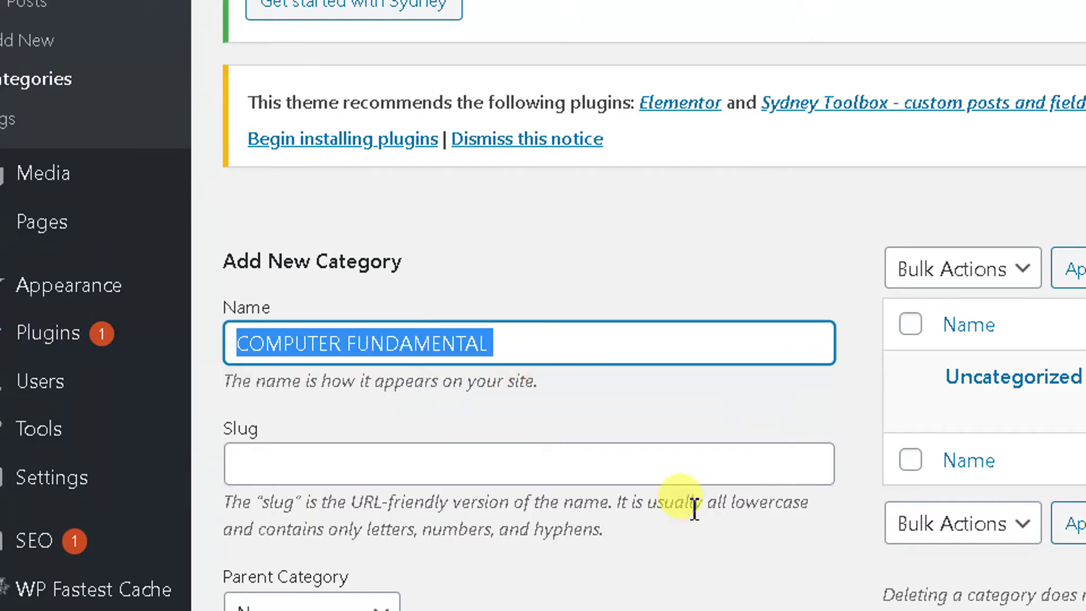
click(592, 470)
key(ctrl+v)
scroll(413, 509, down, 1)
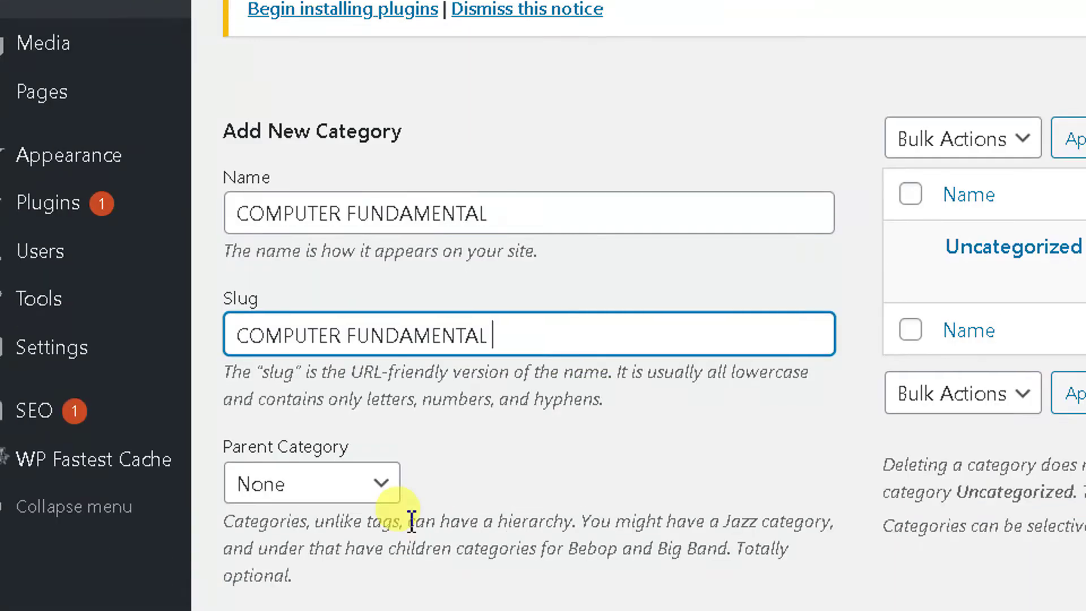
Step: Add the COMPUTER FUNDAMENTAL category with parent None and an empty description
click(392, 483)
click(393, 485)
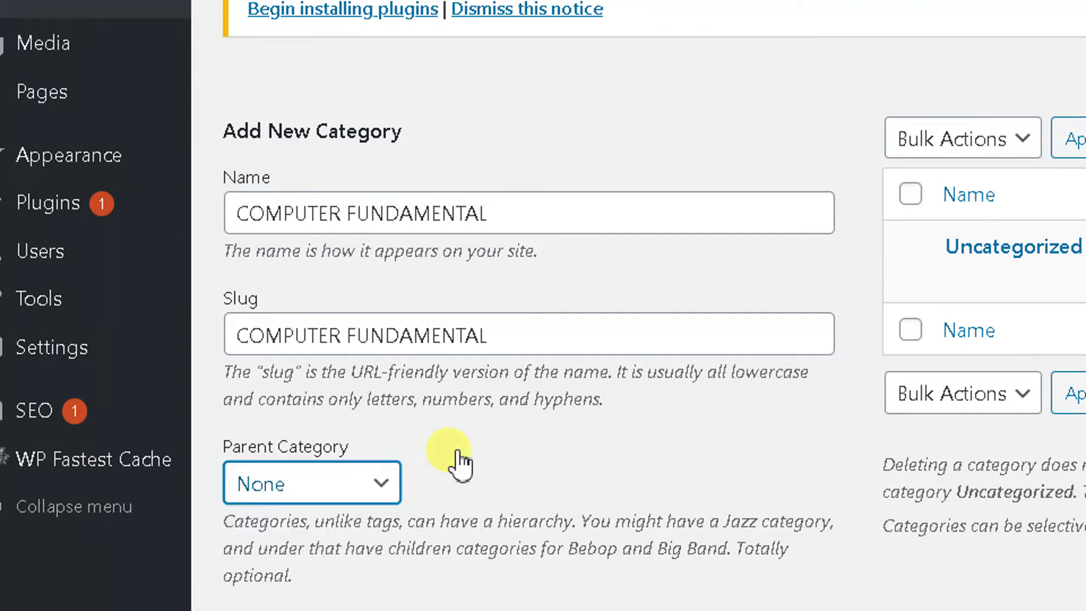
scroll(457, 456, down, 3)
click(432, 416)
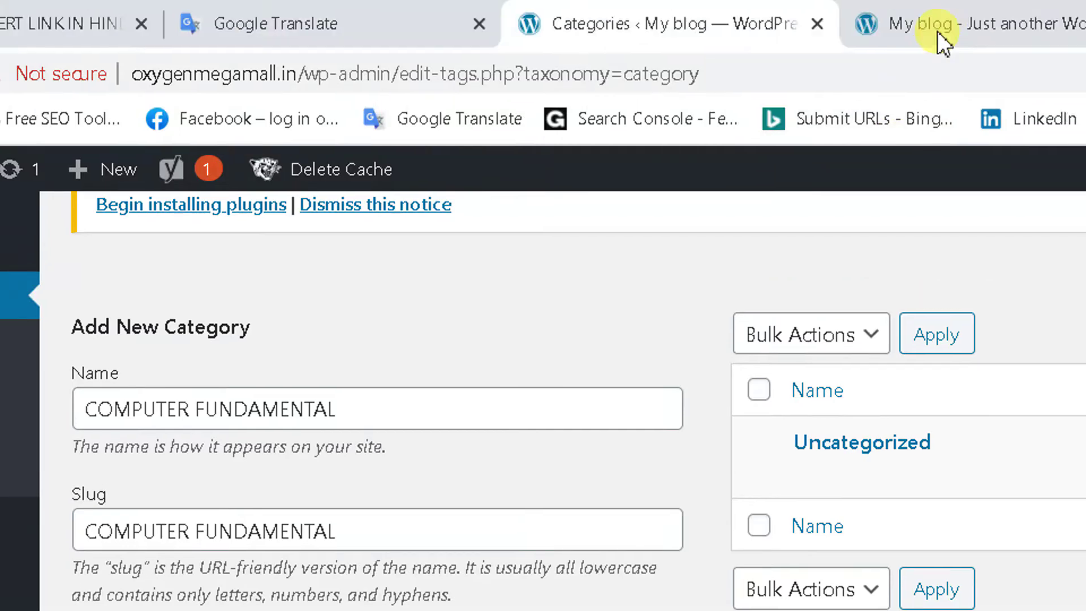
click(940, 39)
click(688, 35)
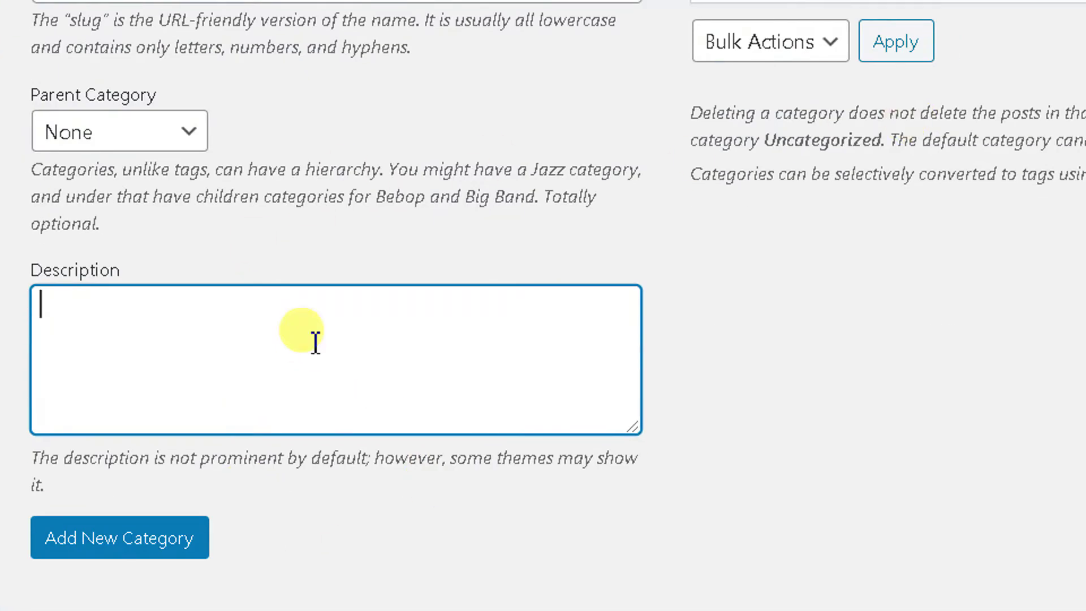
click(141, 544)
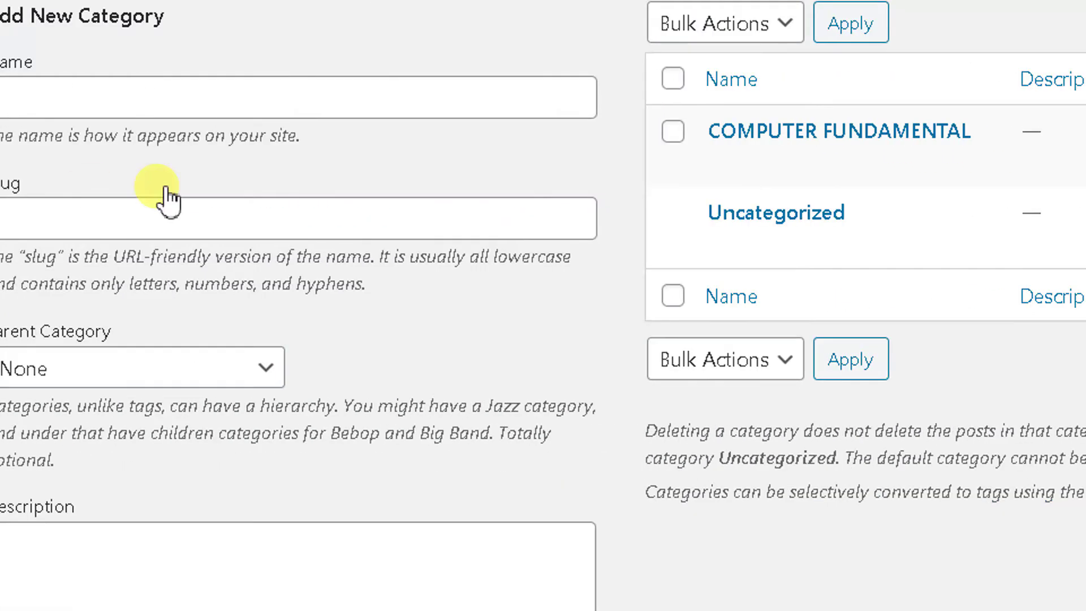
Step: Add another category named COMPUTER HARDWARE with parent None
click(150, 104)
text(COMPUTER)
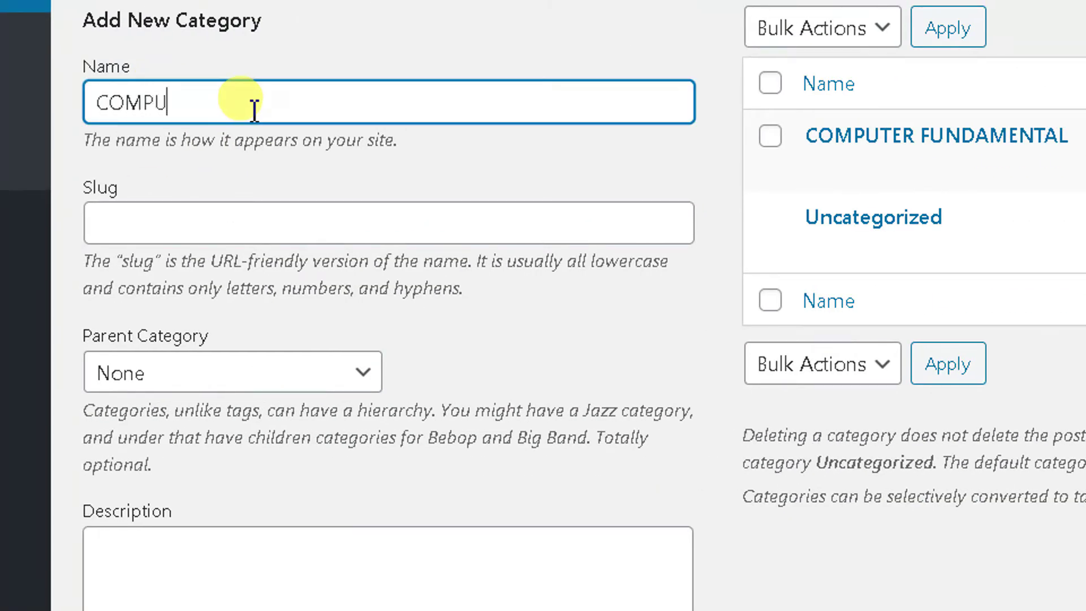
key(BackSpace)
key(BackSpace)
key(BackSpace)
key(BackSpace)
text(TER HARDWARE)
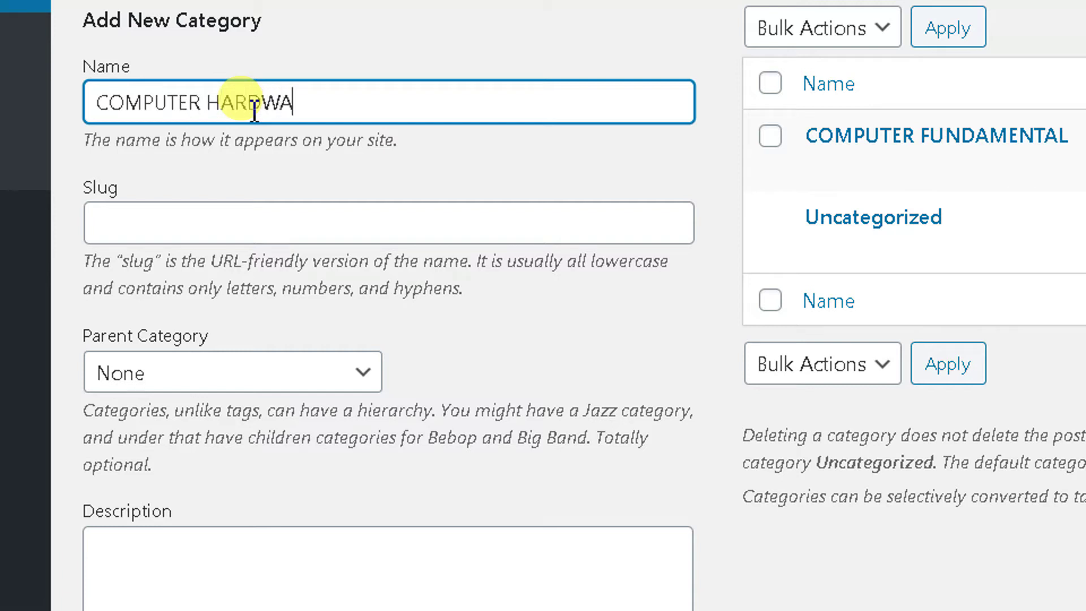
drag(352, 104, 59, 138)
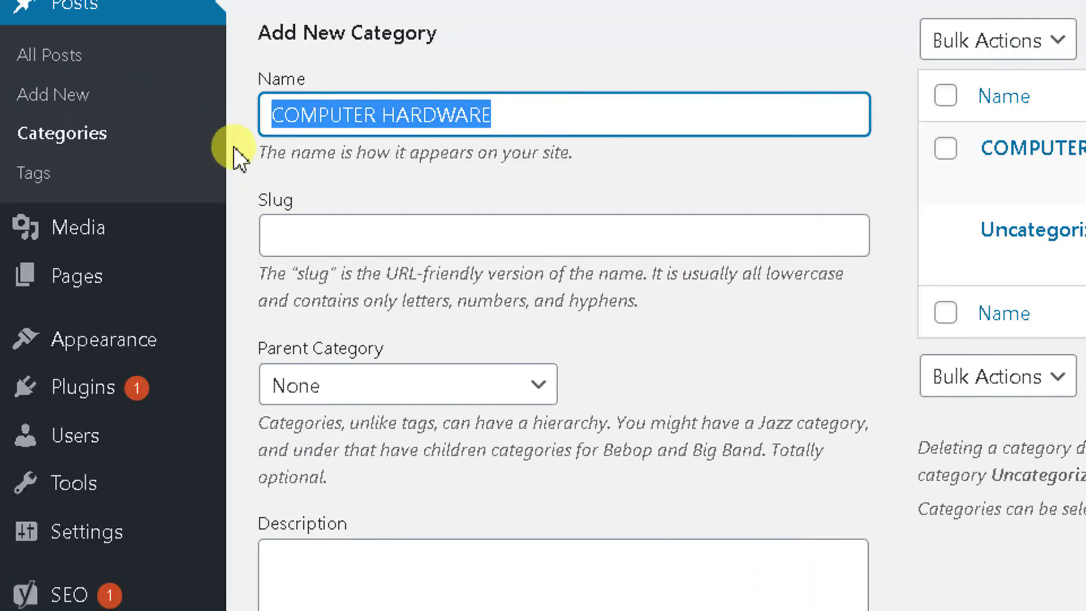
click(252, 232)
click(374, 512)
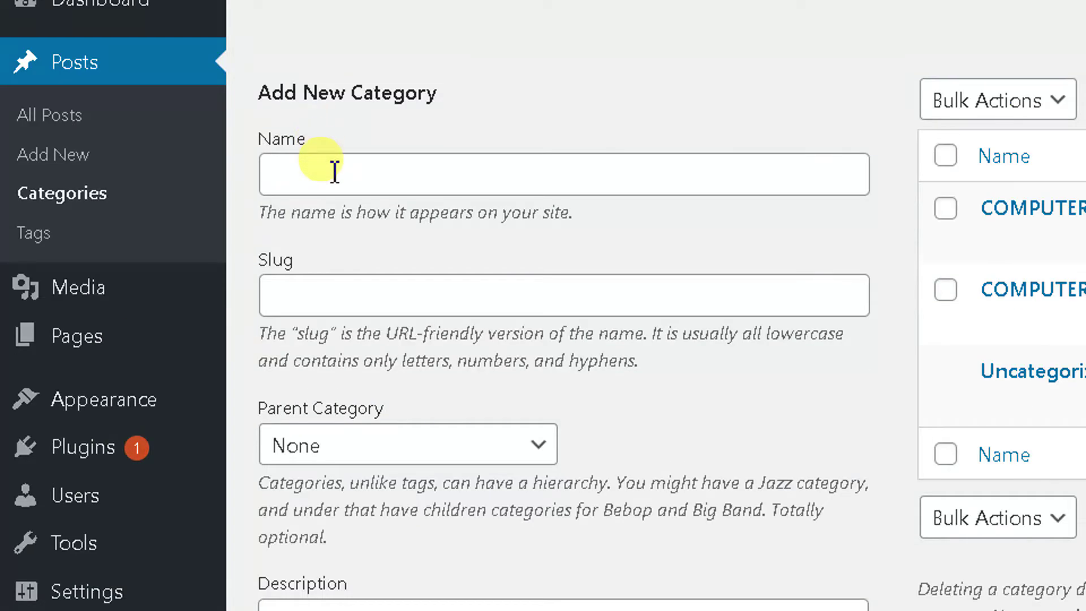
Step: Add a category named COMPUTER GK with parent None and no slug
click(334, 171)
text(COMPUTER)
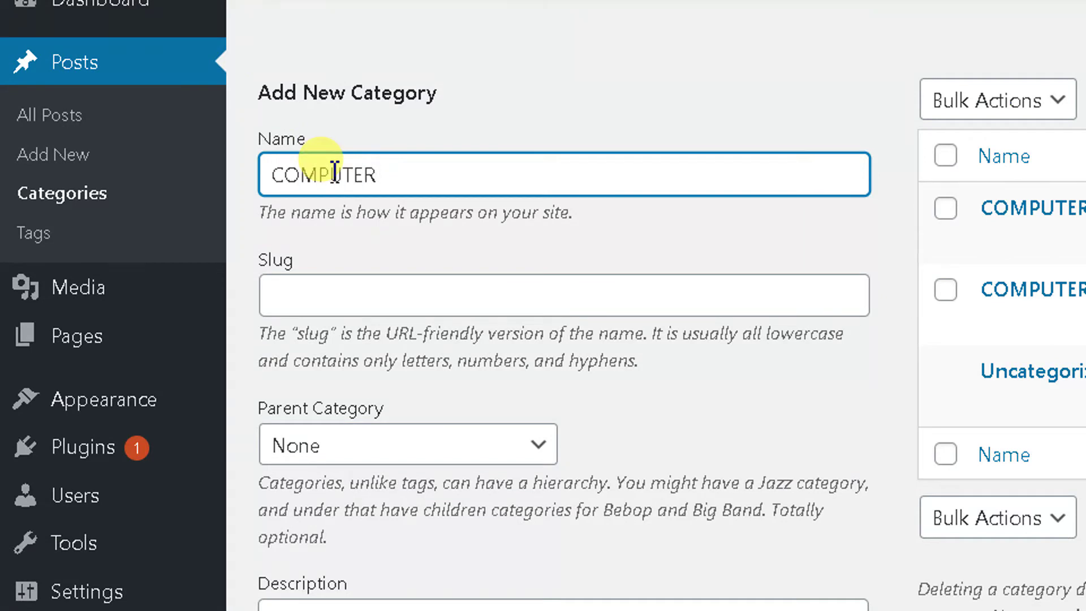
text( GK)
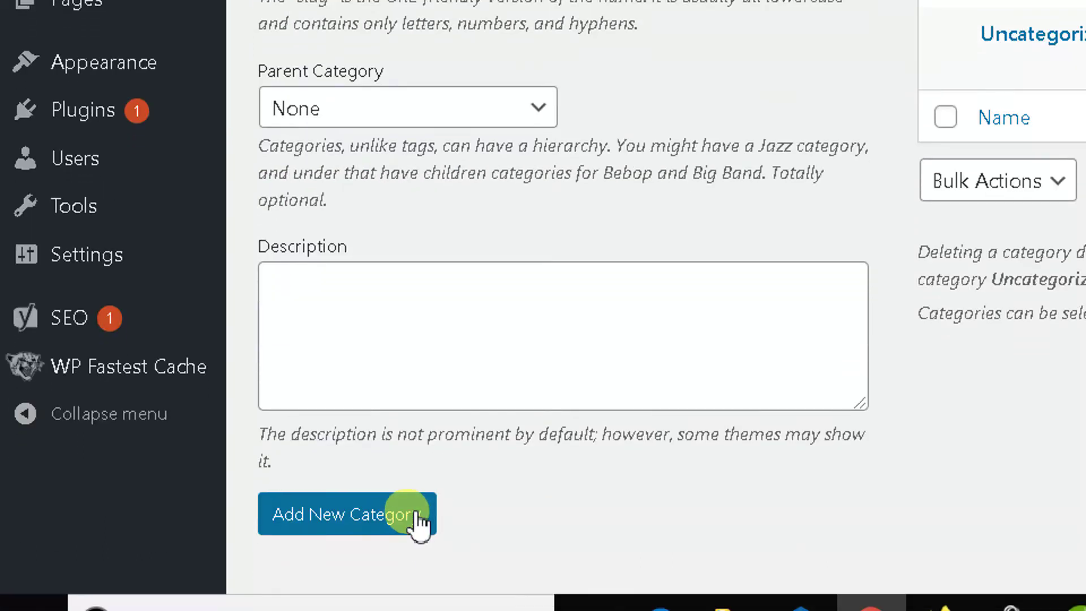
click(417, 523)
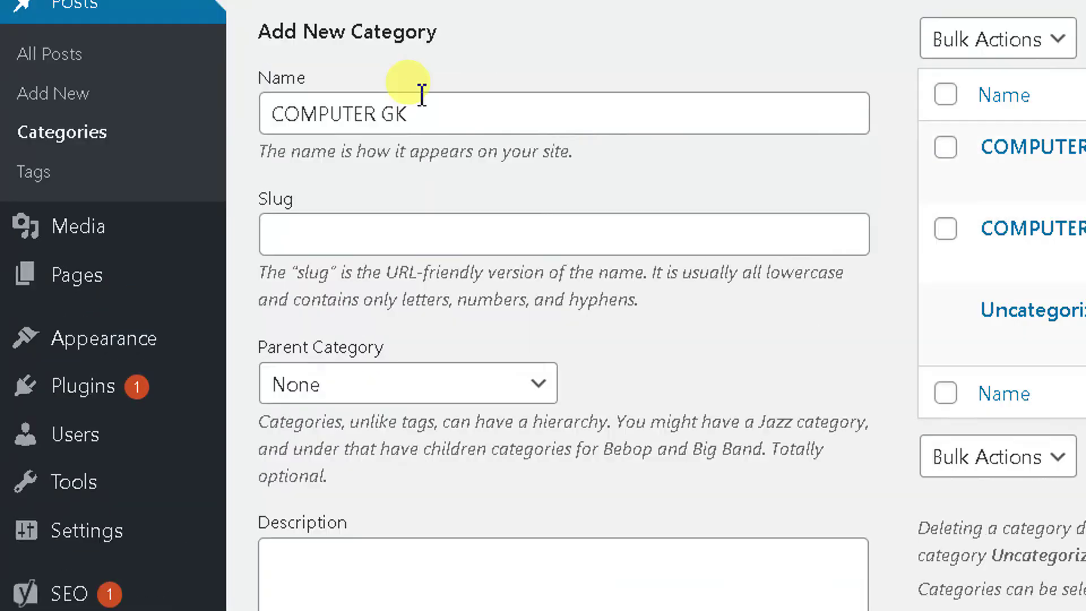
Step: Add a category named COMPUTER NEWS with parent None and an empty description
click(423, 110)
text(COMPUTER NEWS)
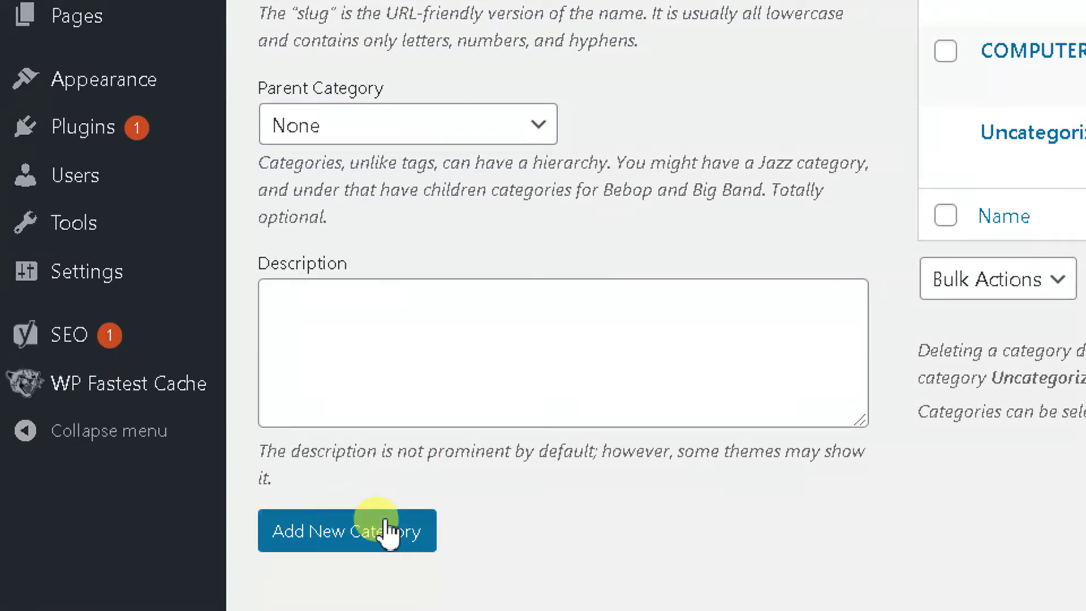
click(388, 526)
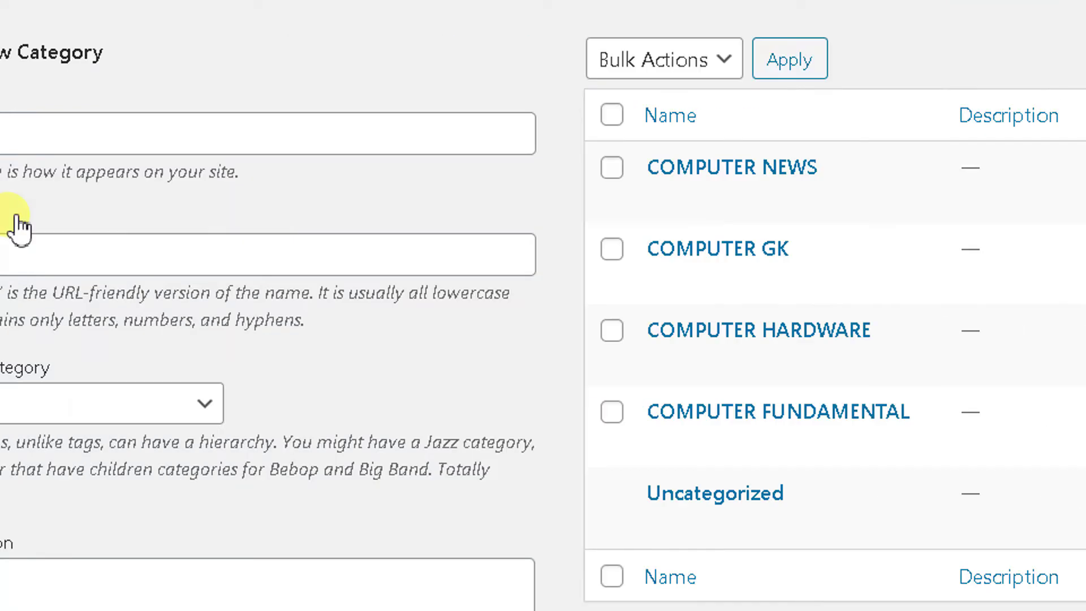
Step: Add a category named COMPUTER SECURITY with parent None and an empty description
click(125, 146)
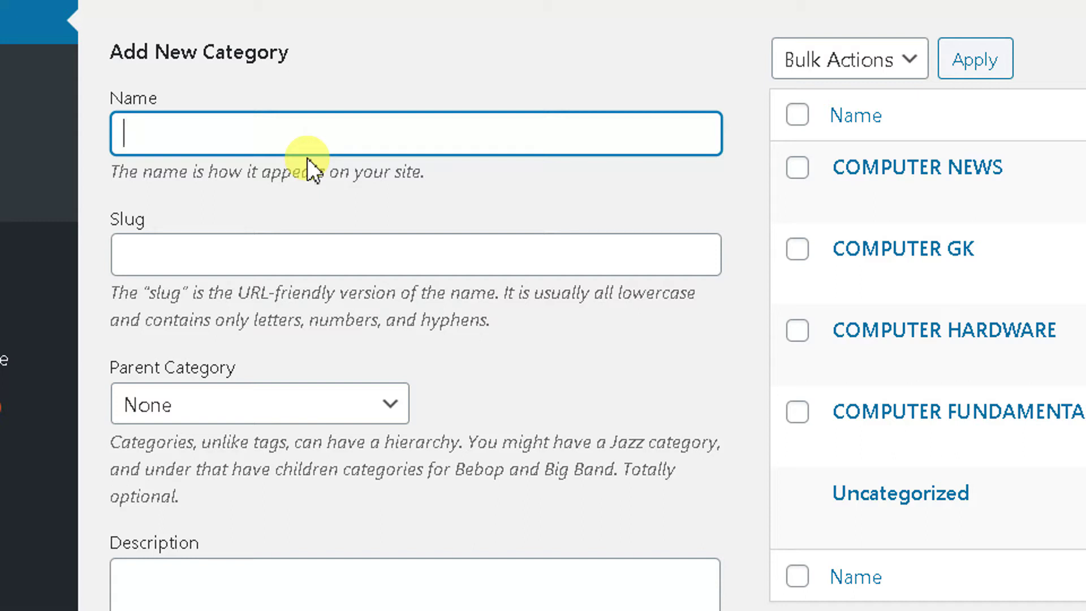
text(COMPUTER)
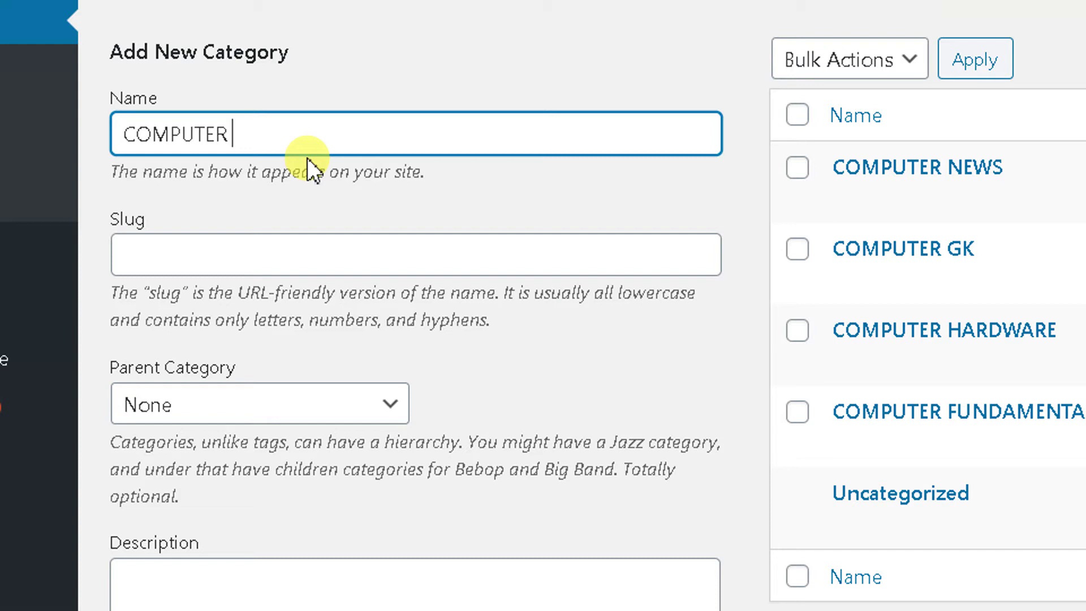
text(SERA)
key(BackSpace)
key(BackSpace)
text(CURITY)
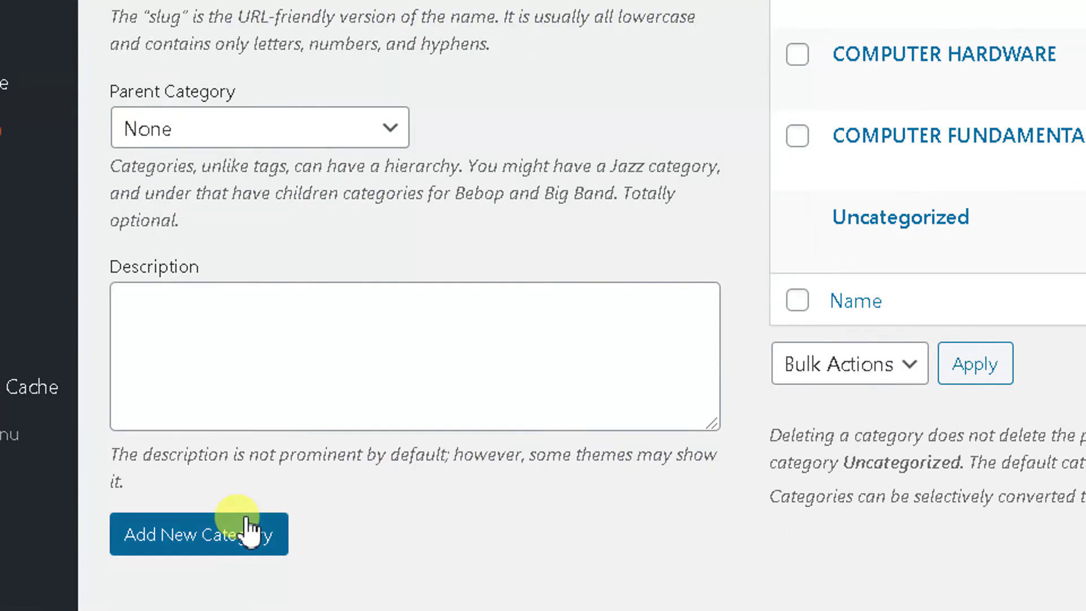
click(247, 532)
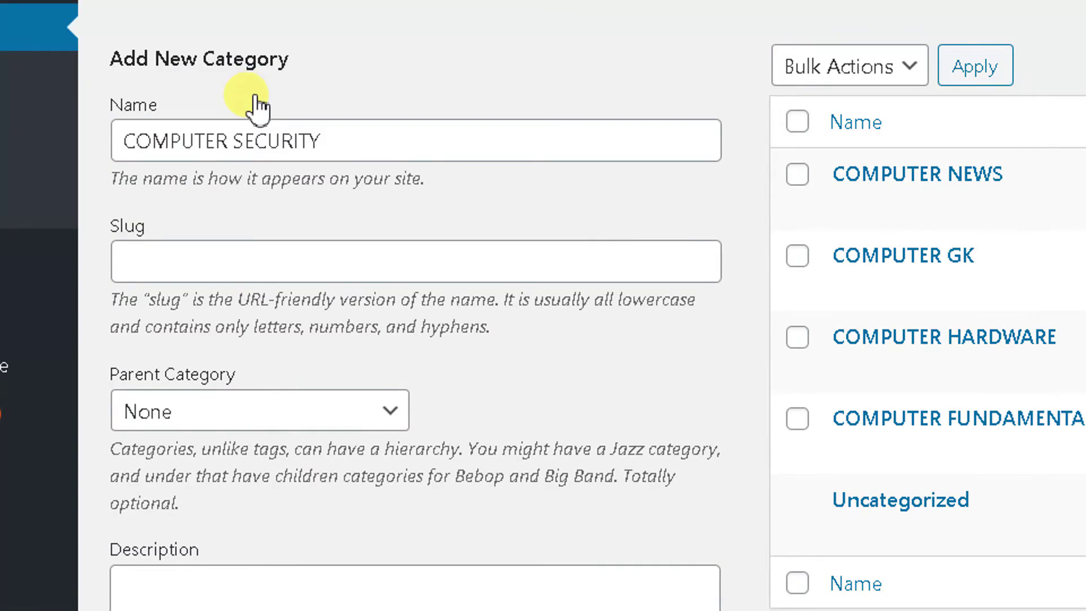
Step: Add a category named INTERNET with parent None and an empty description
click(268, 138)
text(INTERNET)
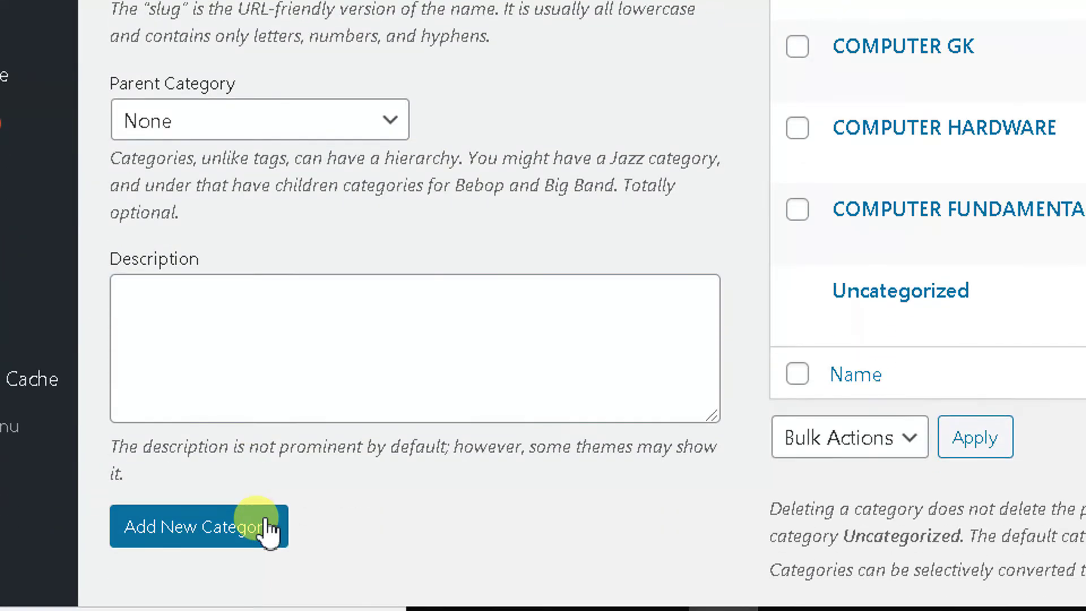
click(266, 527)
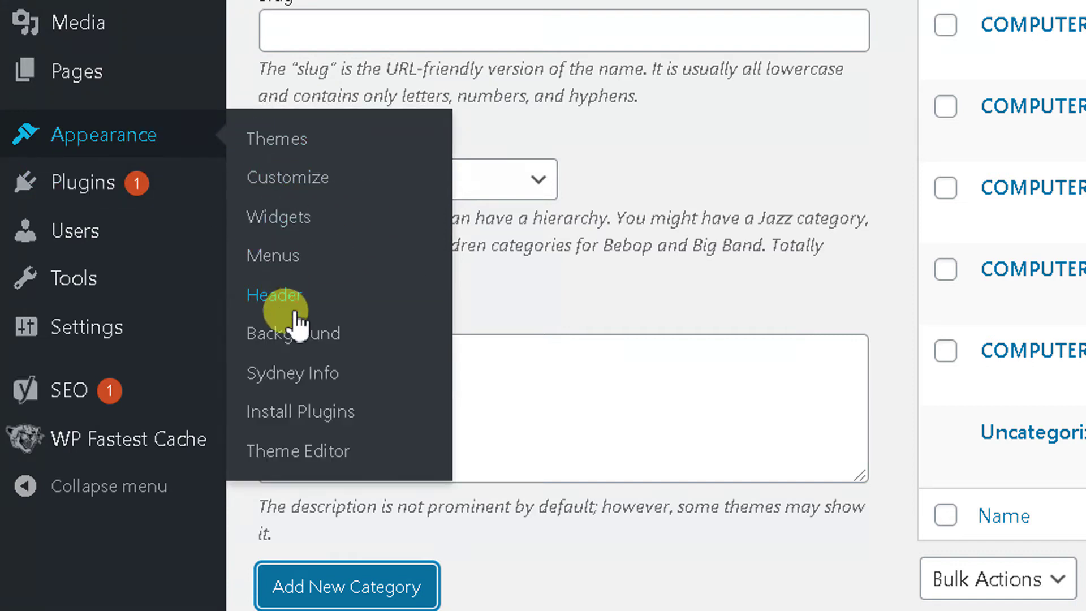
Step: Open the Menus page under the site's appearance settings
mouse_move(199, 194)
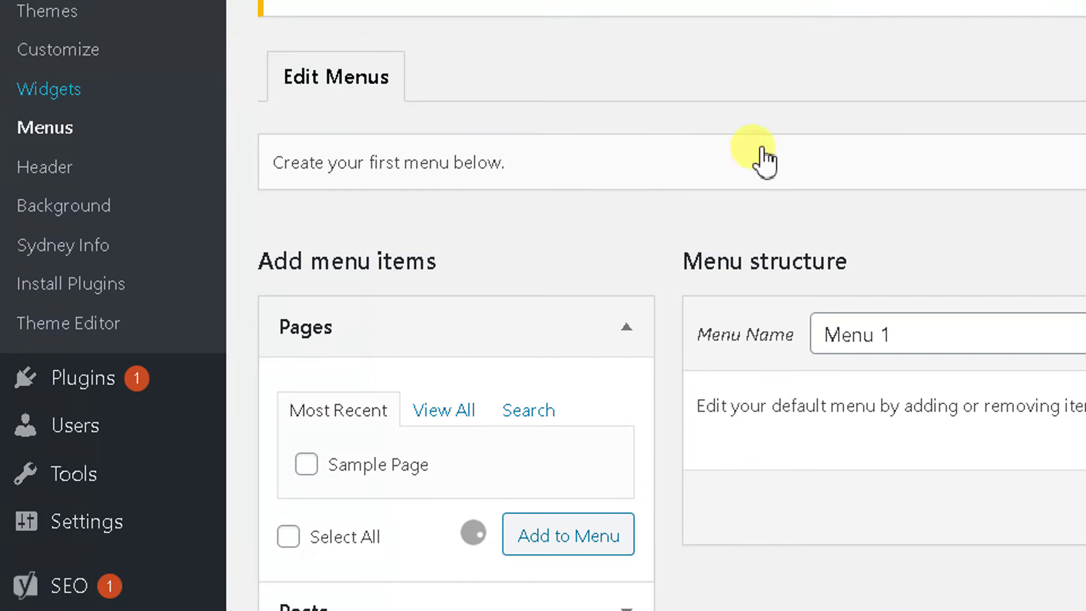
scroll(436, 238, down, 3)
scroll(389, 480, up, 2)
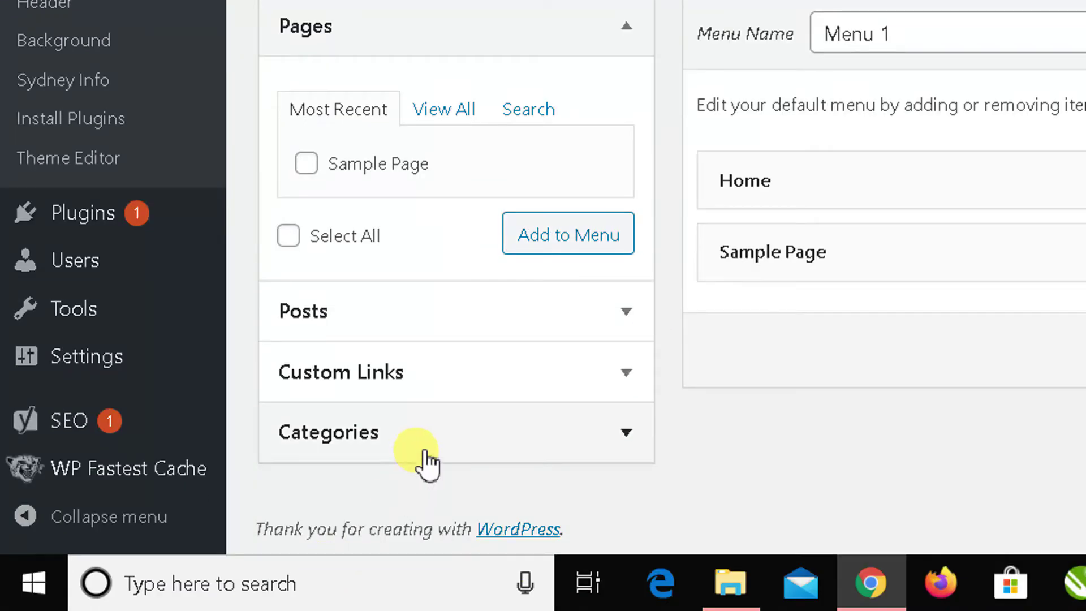
click(427, 461)
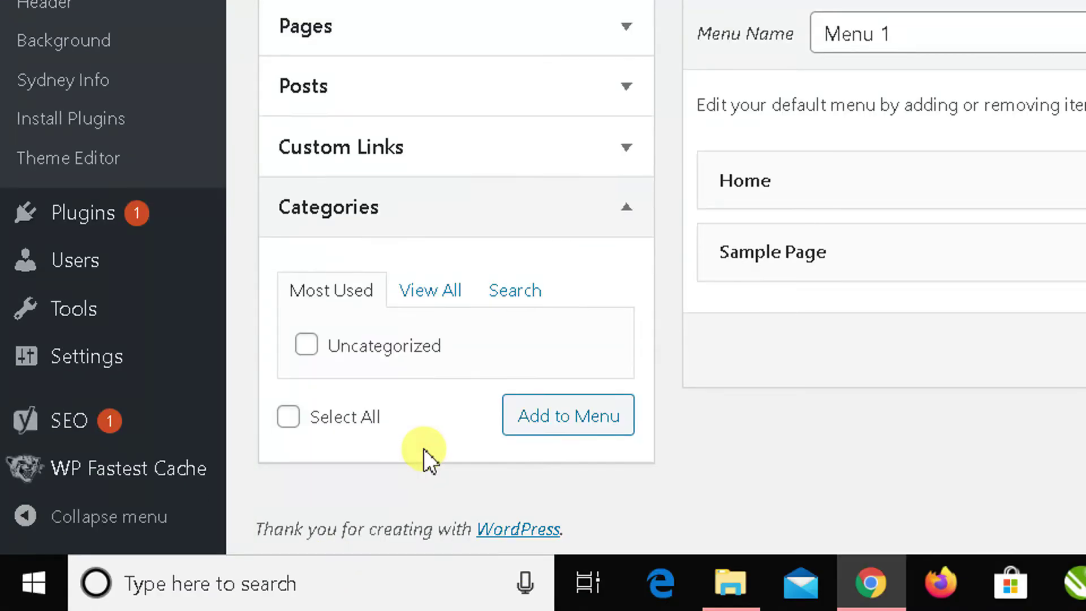
click(453, 297)
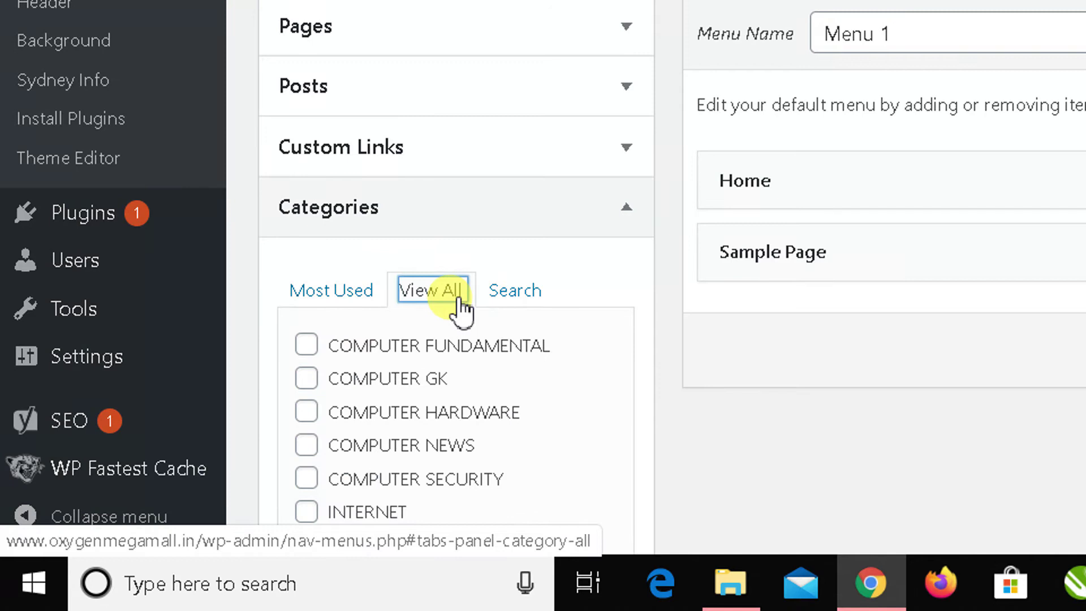
scroll(455, 297, down, 3)
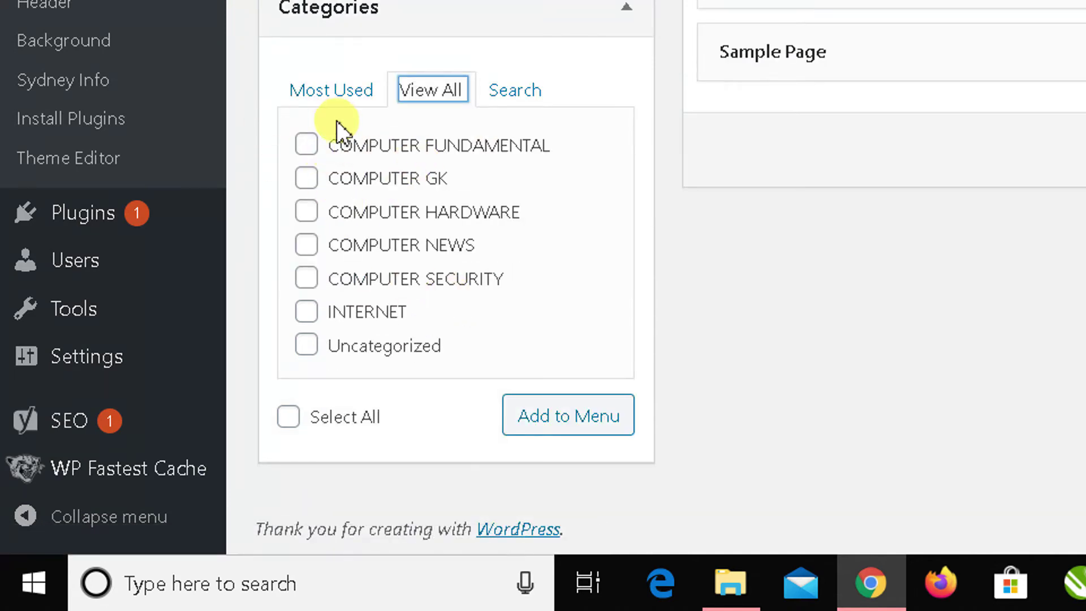
click(311, 150)
click(307, 182)
click(306, 218)
click(306, 247)
click(306, 280)
click(308, 318)
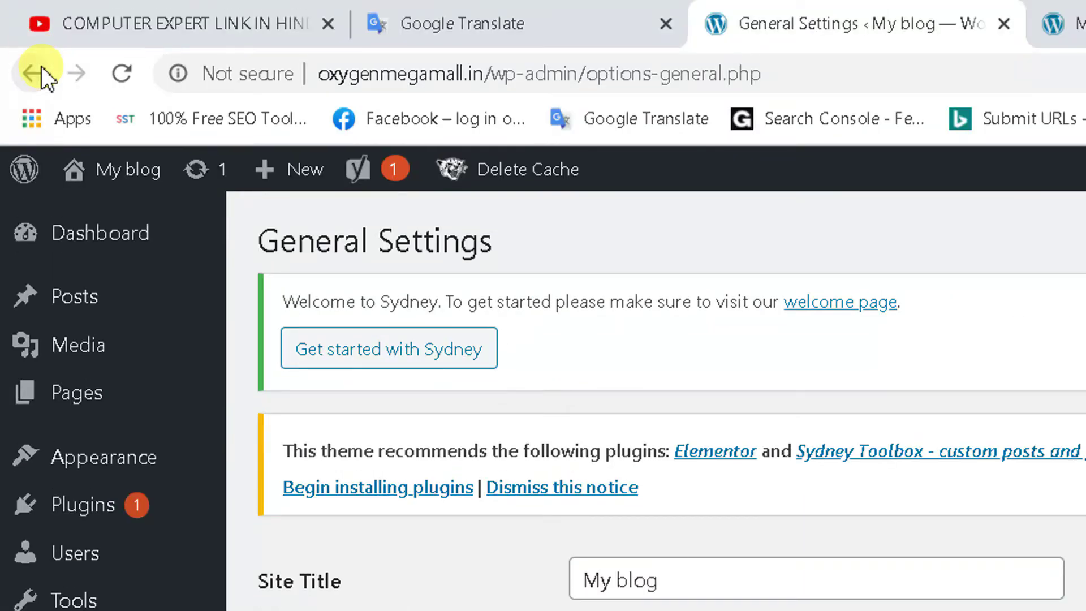
click(37, 71)
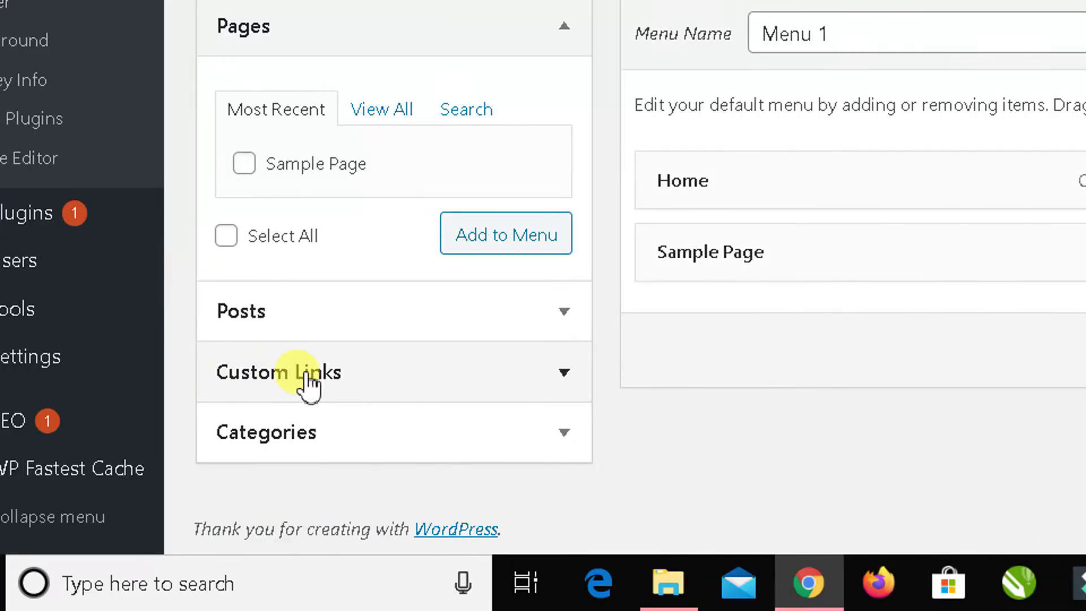
Step: Add the COMPUTER FUNDAMENTAL, COMPUTER GK, COMPUTER HARDWARE, COMPUTER NEWS, COMPUTER SECURITY and INTERNET categories to Menu 1
click(82, 426)
click(394, 294)
scroll(317, 286, down, 4)
click(245, 147)
click(244, 179)
click(244, 212)
click(244, 248)
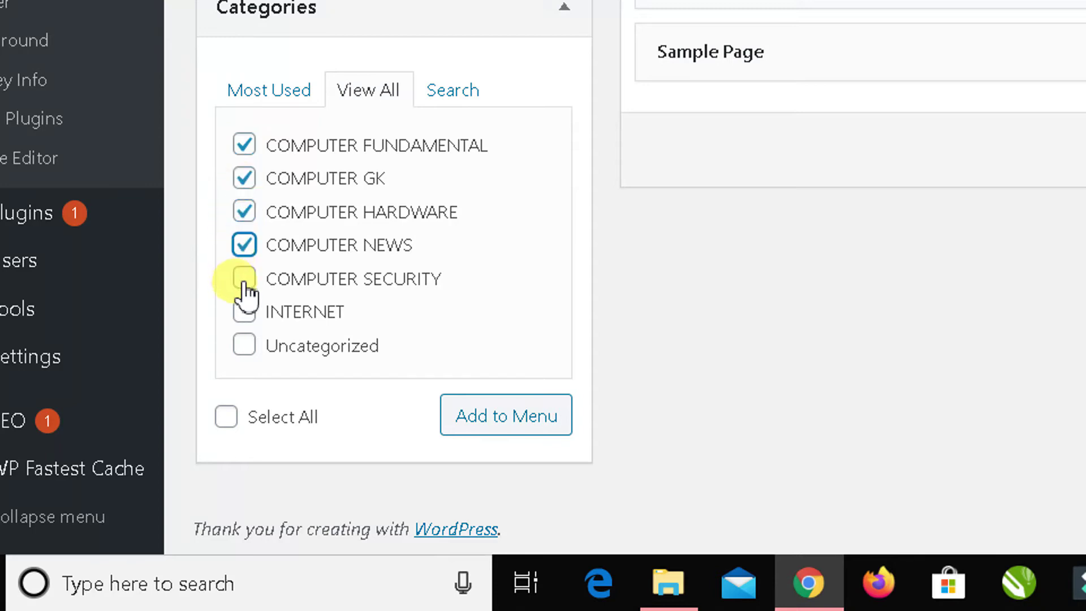
click(245, 280)
click(244, 312)
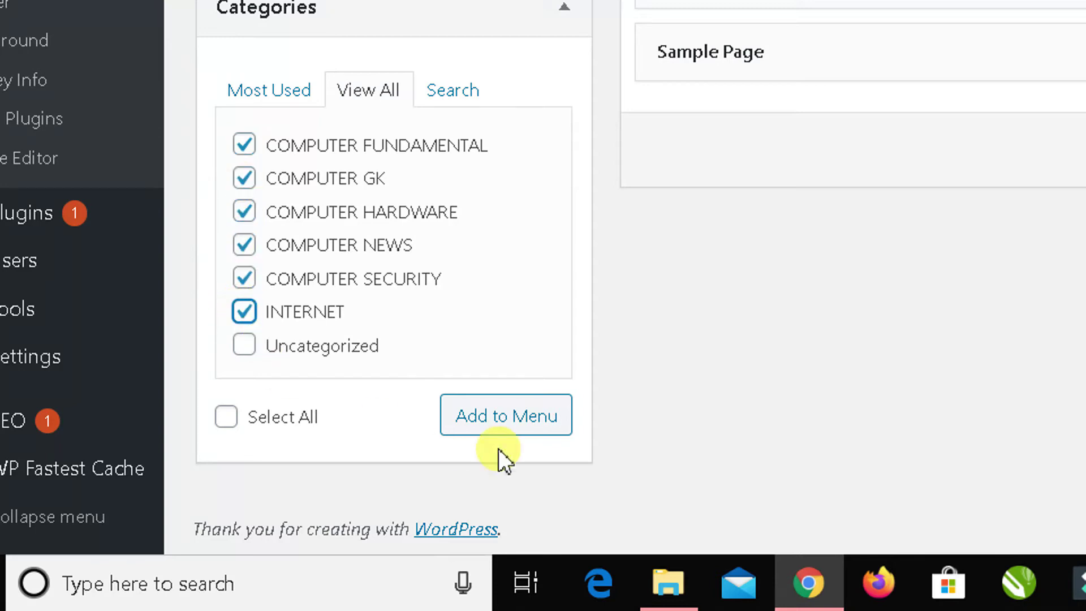
click(537, 425)
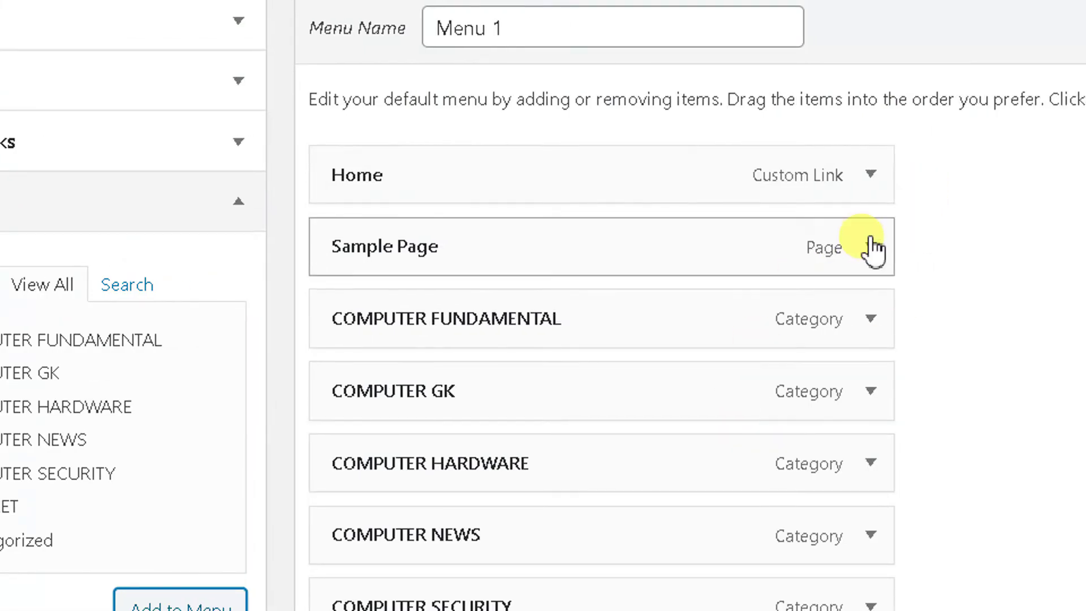
Step: Remove the Sample Page item from the menu structure and create Menu 1
click(872, 240)
click(357, 505)
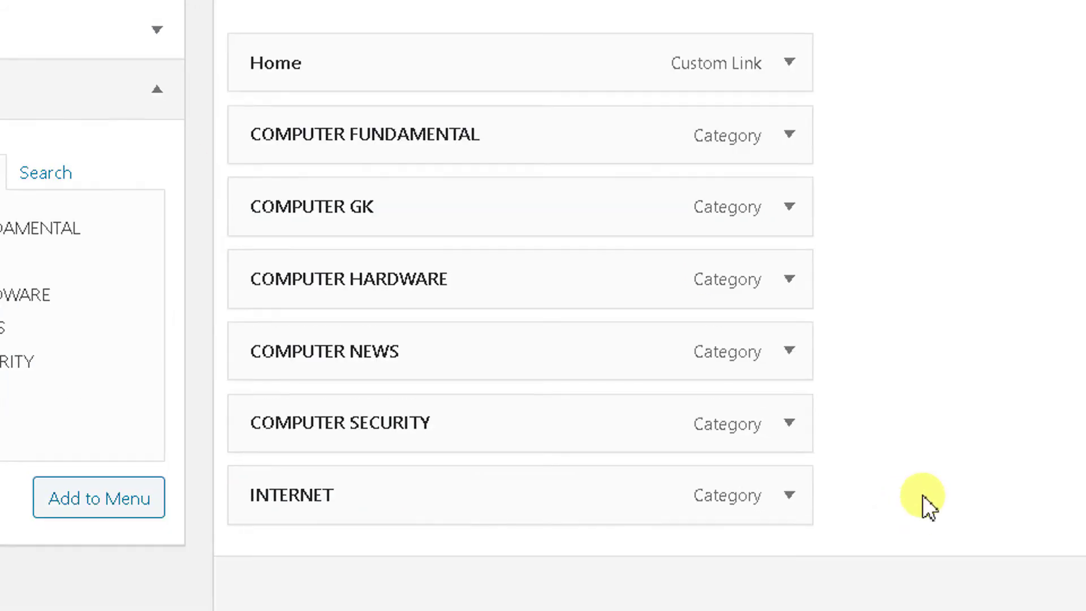
scroll(285, 257, up, 5)
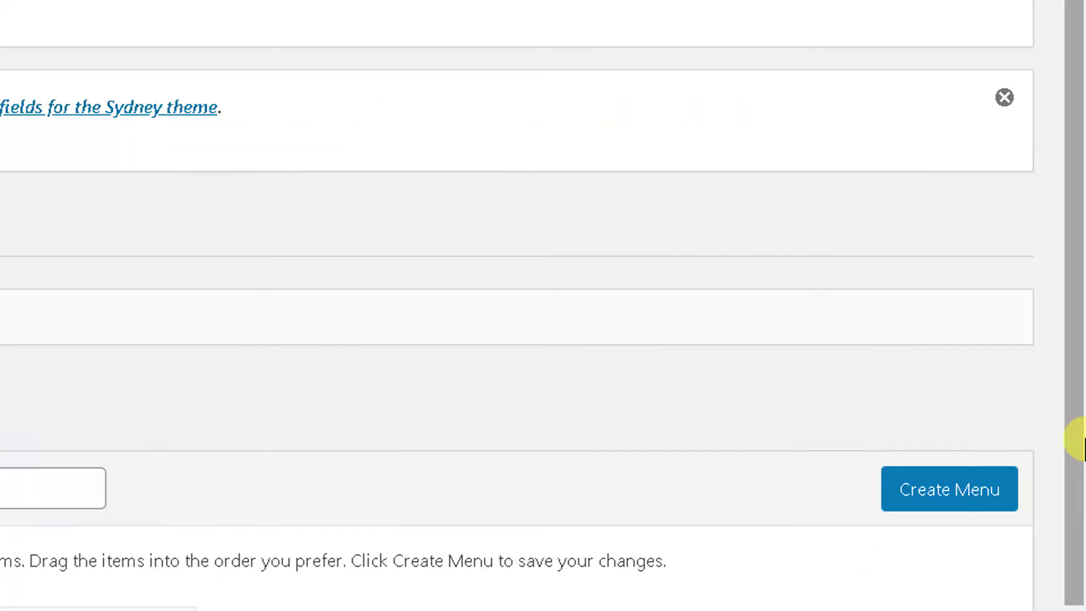
scroll(921, 473, down, 8)
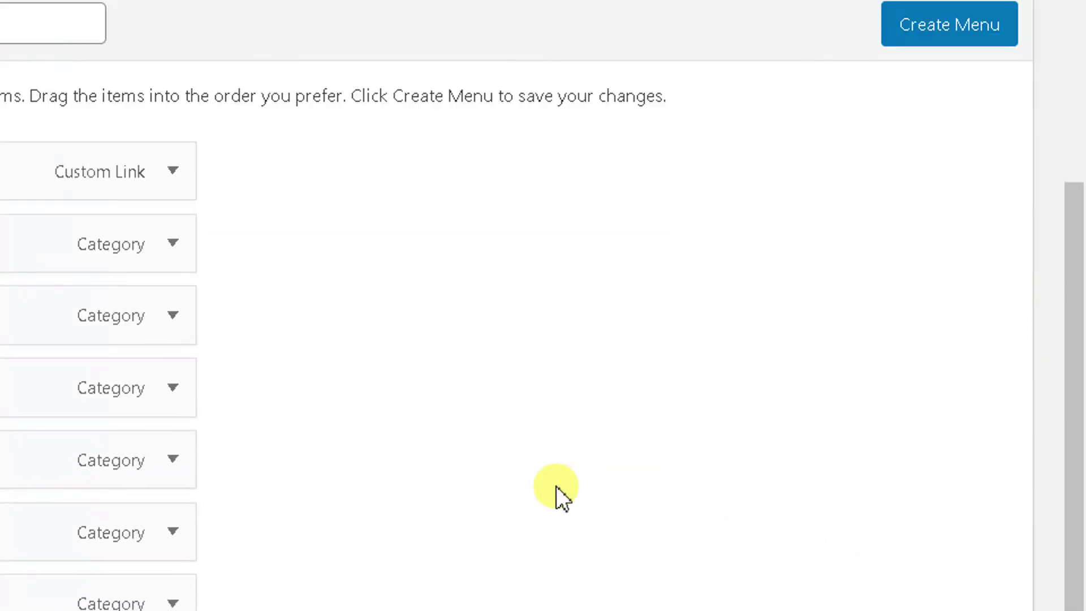
click(982, 31)
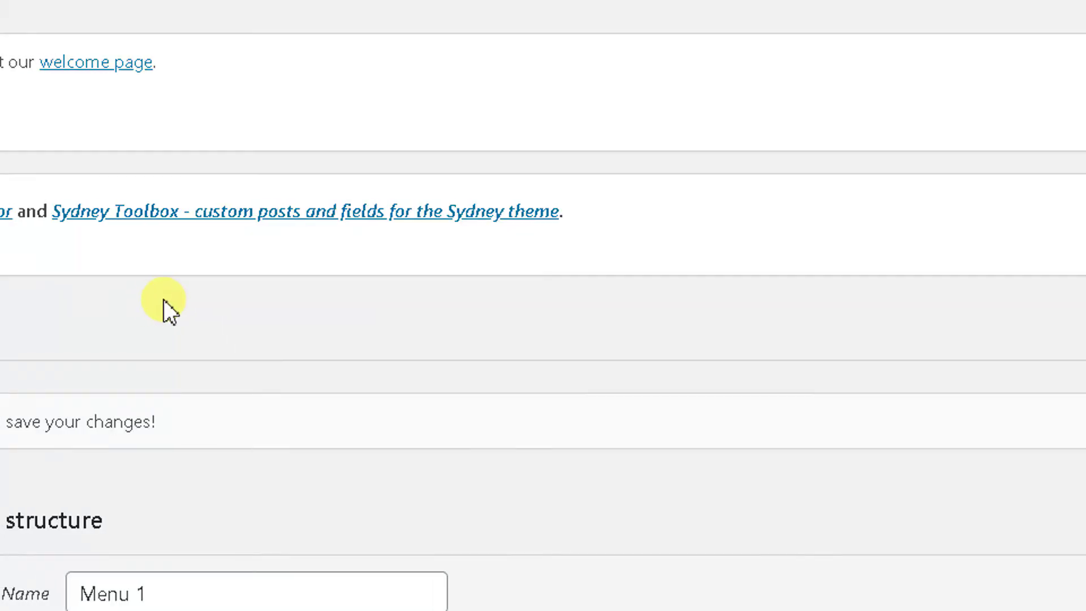
Step: Turn on automatic adding of new top-level pages, set the display location to Primary Menu, and save the menu
scroll(166, 310, down, 5)
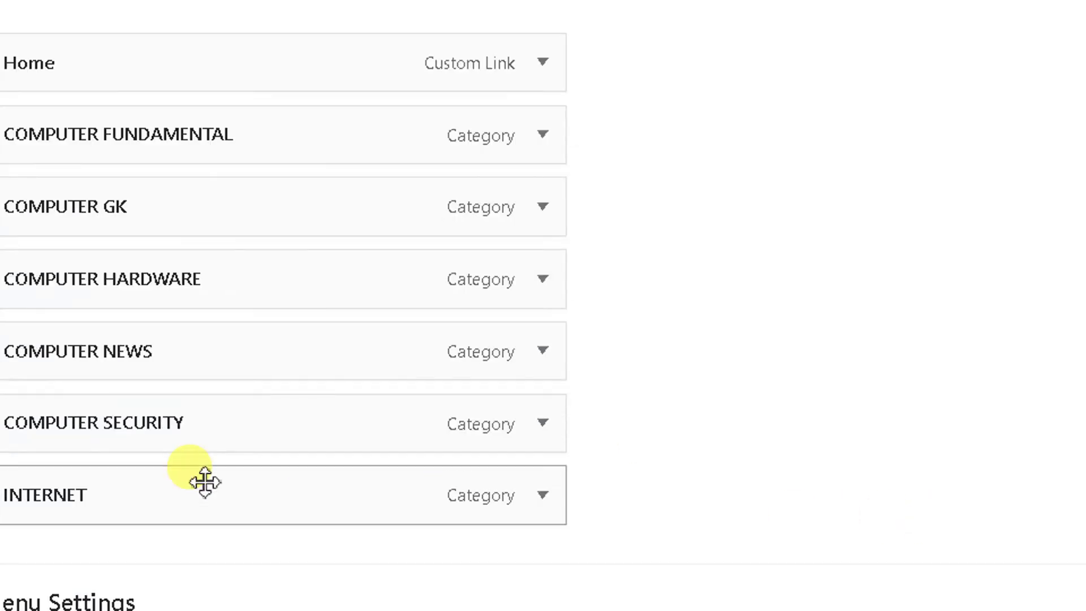
scroll(204, 479, down, 5)
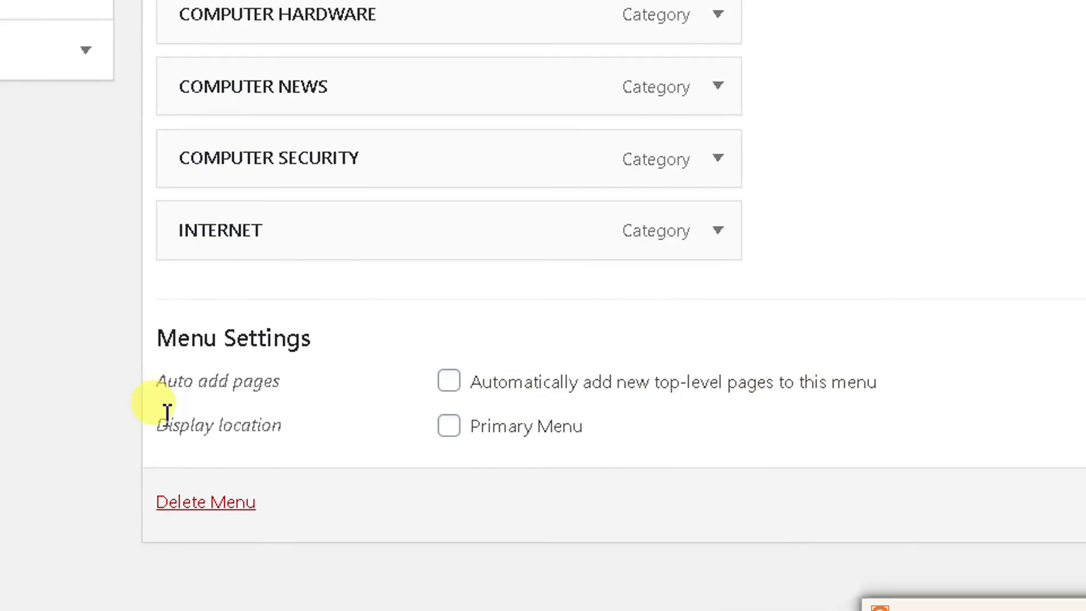
drag(159, 383, 300, 383)
click(300, 383)
click(461, 431)
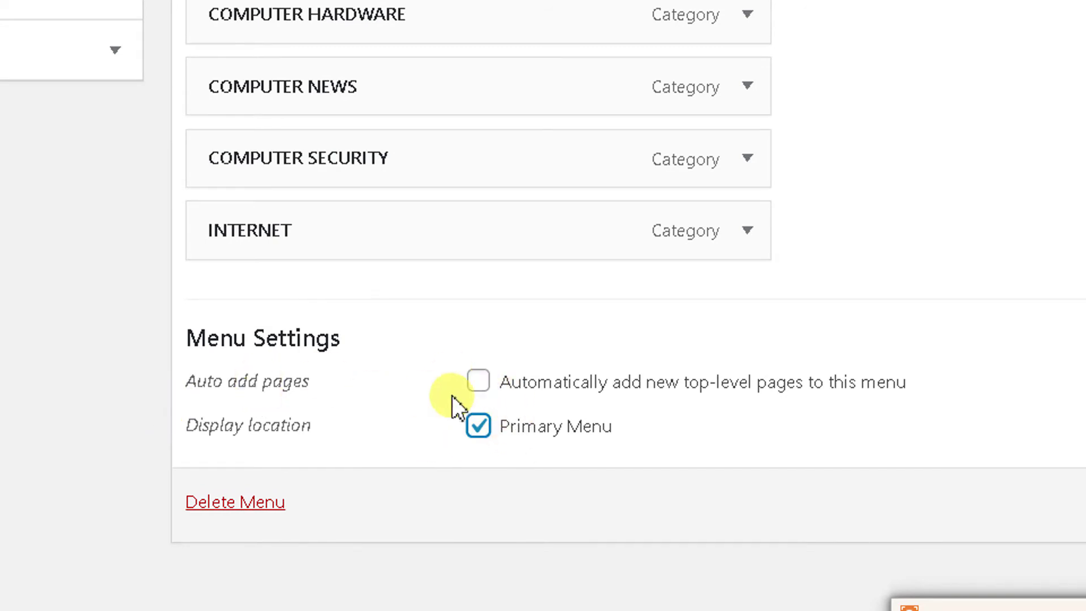
click(983, 512)
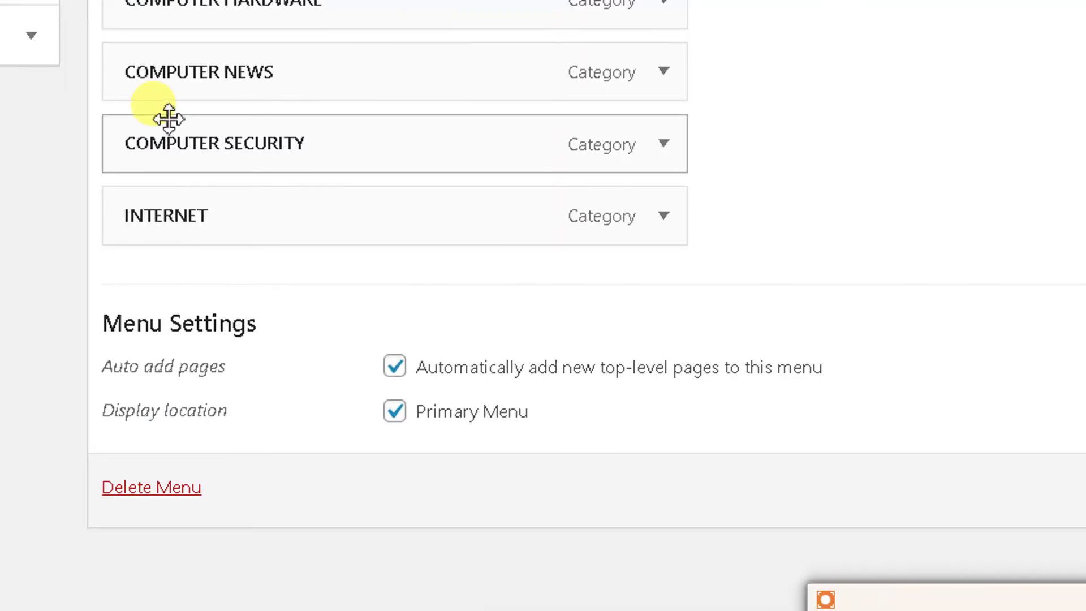
Step: Reload the blog's front page and inspect its navigation menu
scroll(167, 116, up, 3)
scroll(165, 116, down, 3)
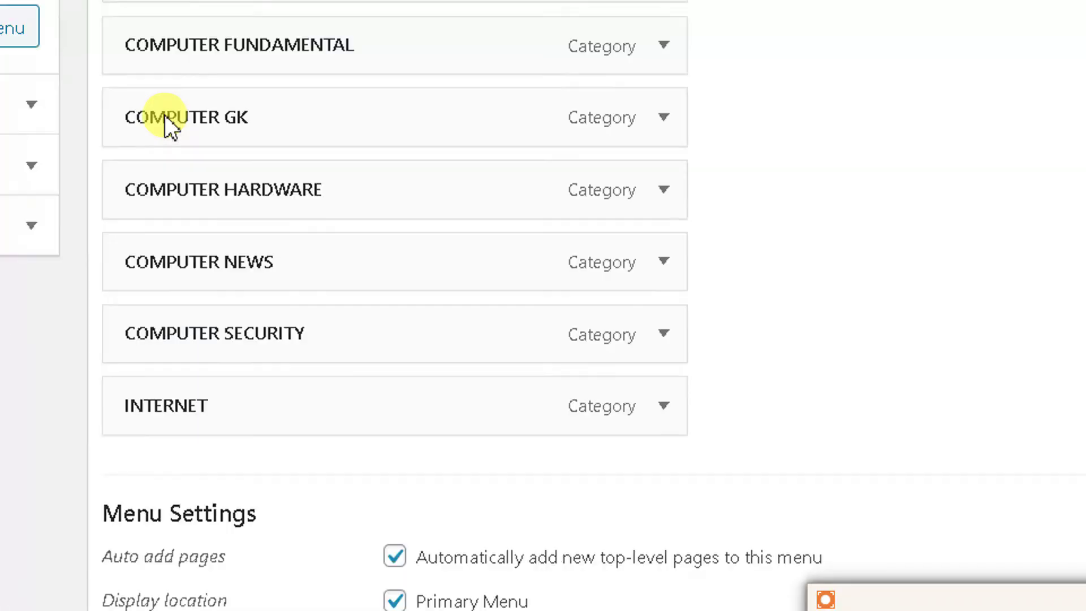
scroll(166, 116, up, 3)
click(481, 12)
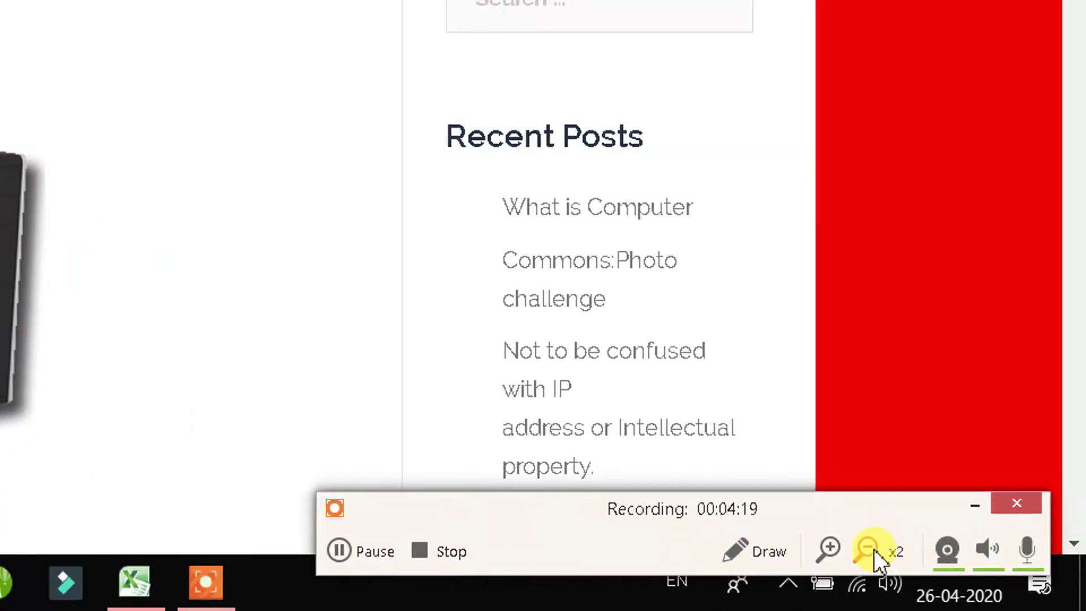
click(871, 548)
click(63, 37)
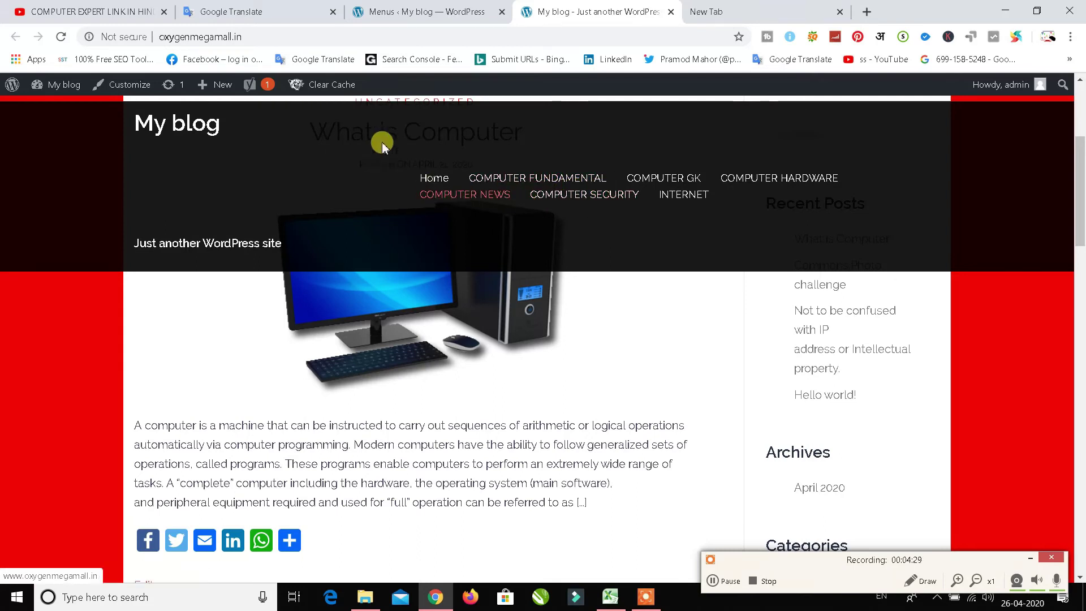
Step: Open the INTERNET category from the blog's navigation menu and look through its page
click(685, 197)
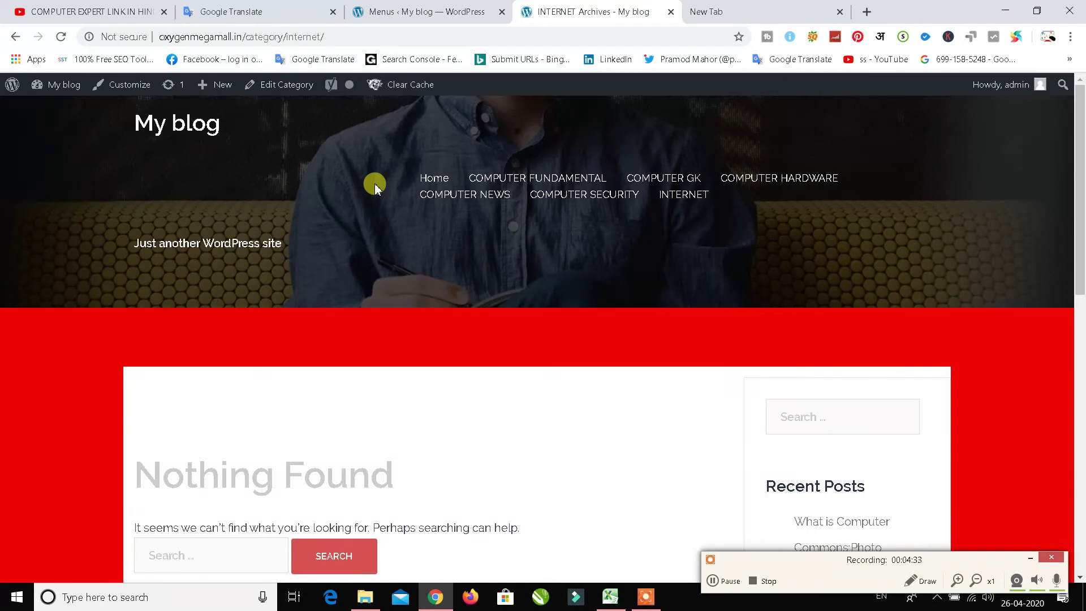
scroll(452, 398, down, 4)
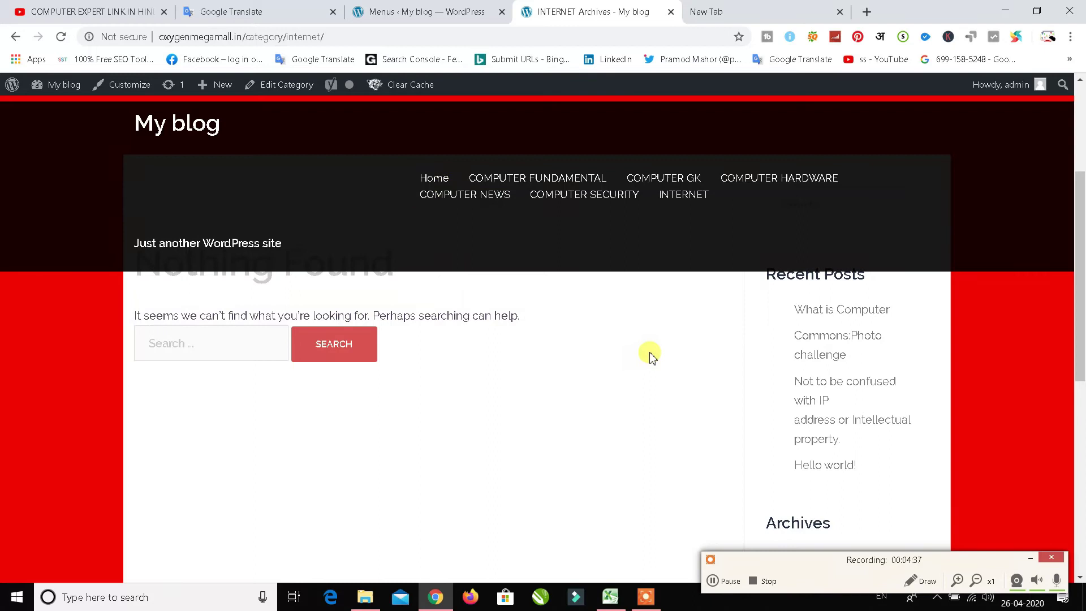
scroll(651, 357, down, 2)
scroll(638, 358, up, 3)
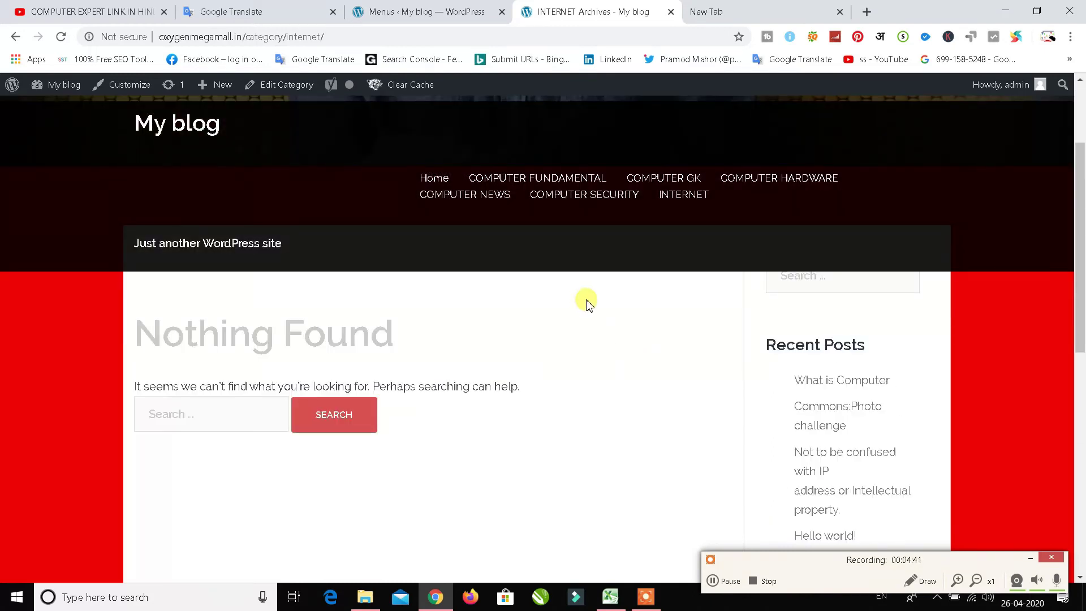
click(396, 5)
click(648, 7)
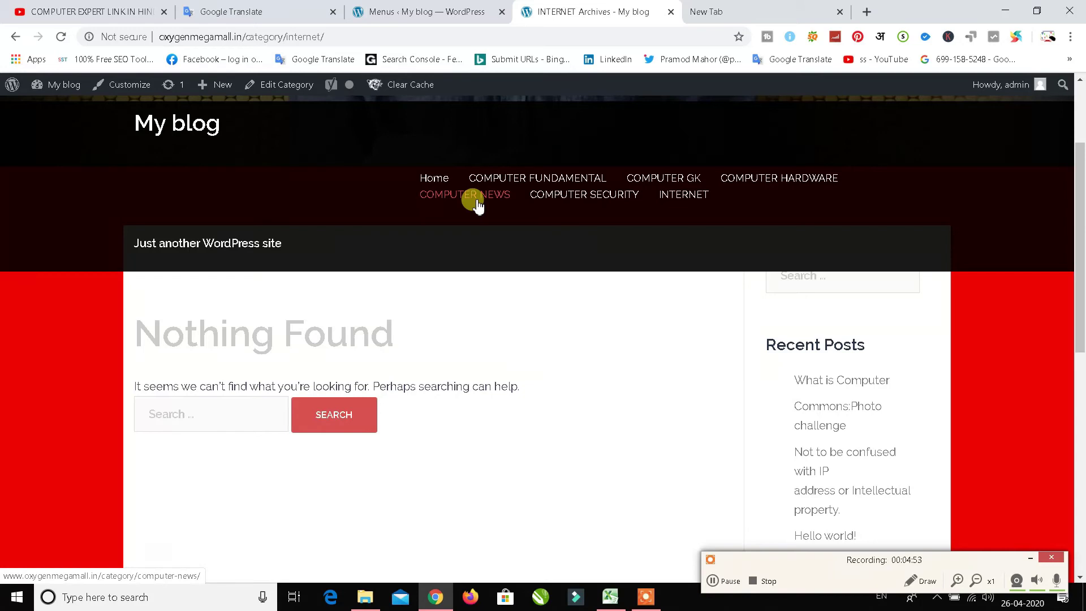
Step: Make COMPUTER GK and COMPUTER SECURITY sub items of COMPUTER NEWS in the menu structure
click(423, 7)
scroll(487, 542, down, 3)
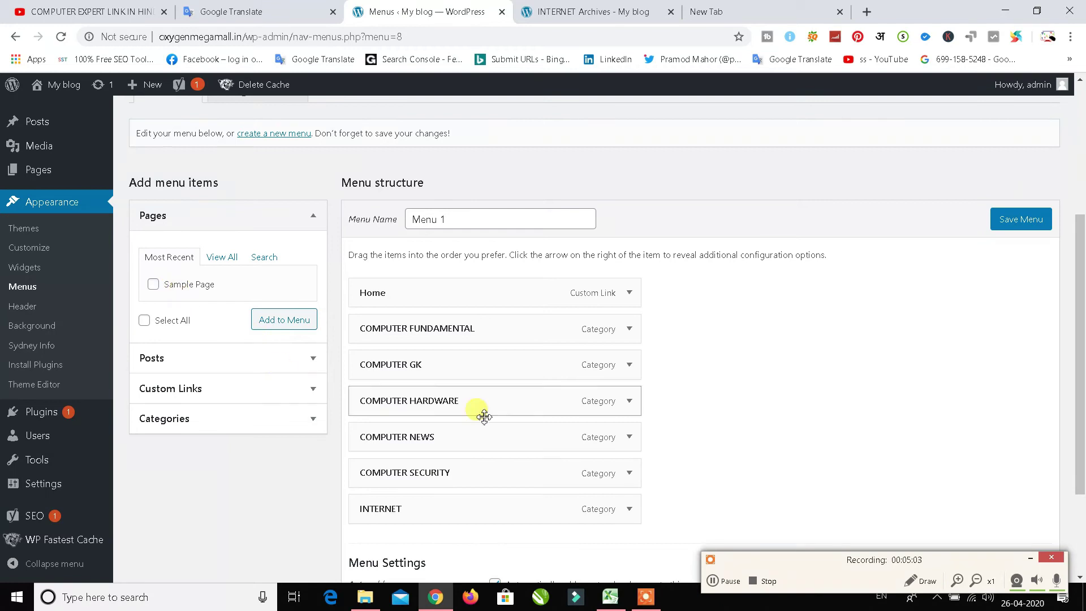
click(958, 581)
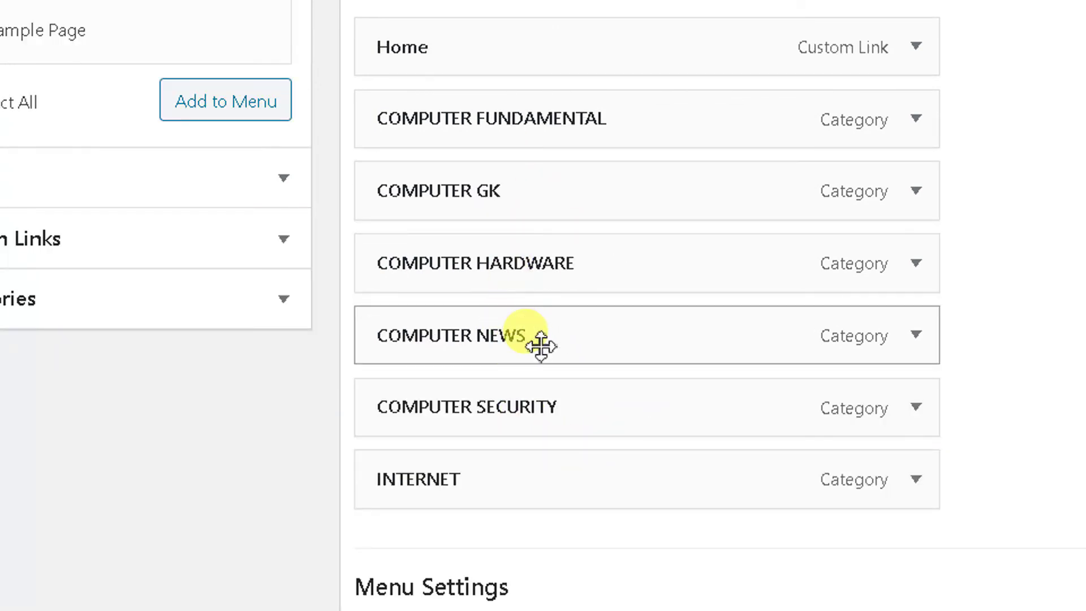
drag(589, 188, 787, 329)
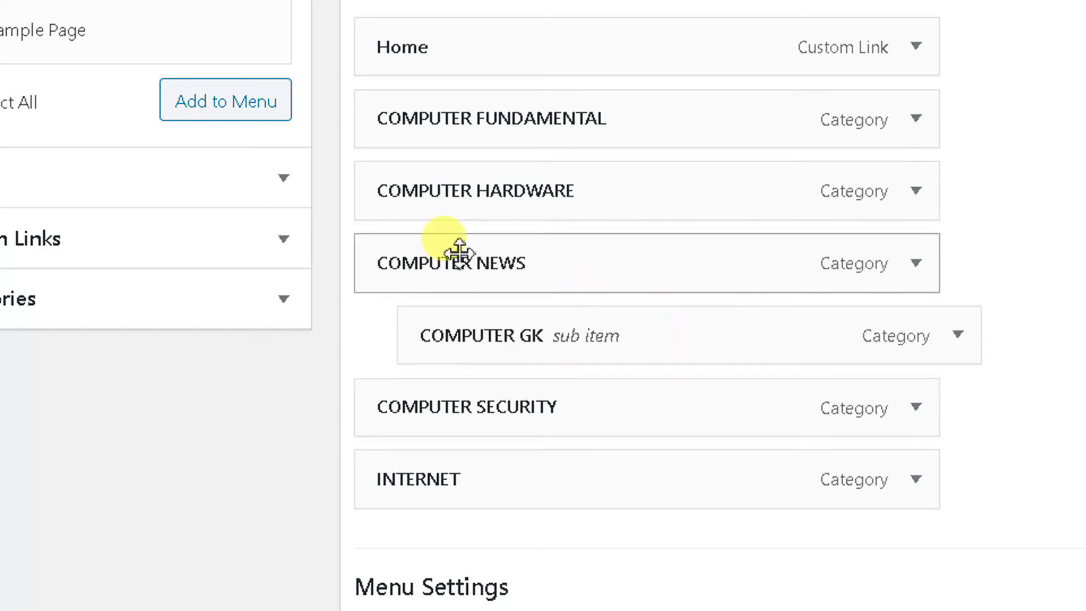
drag(445, 408, 543, 407)
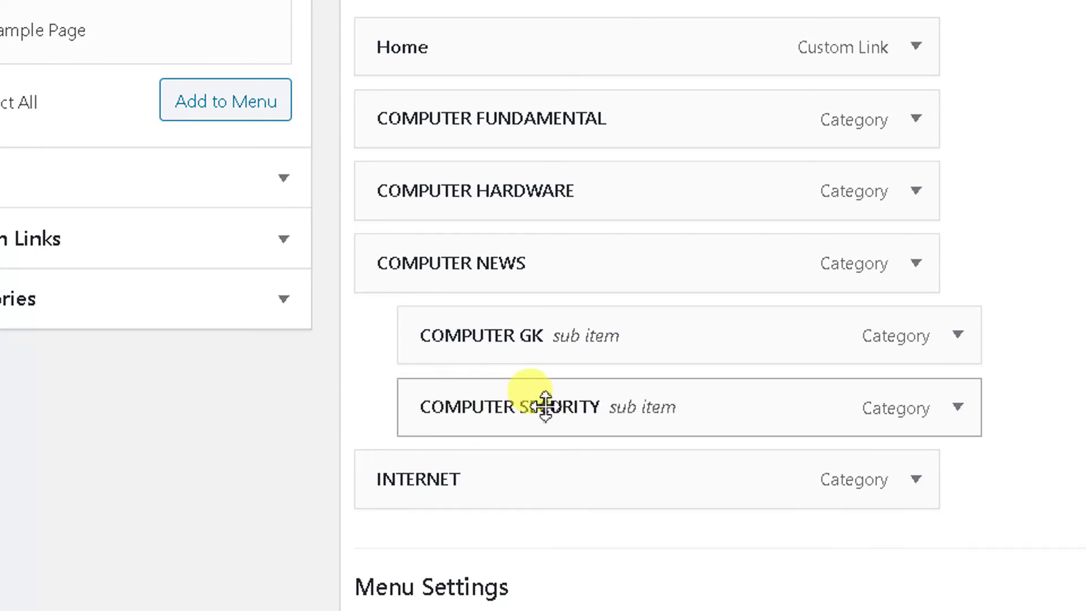
Step: Check the navigation on the blog page, and save the rearranged Menu 1
scroll(486, 385, up, 1)
click(795, 49)
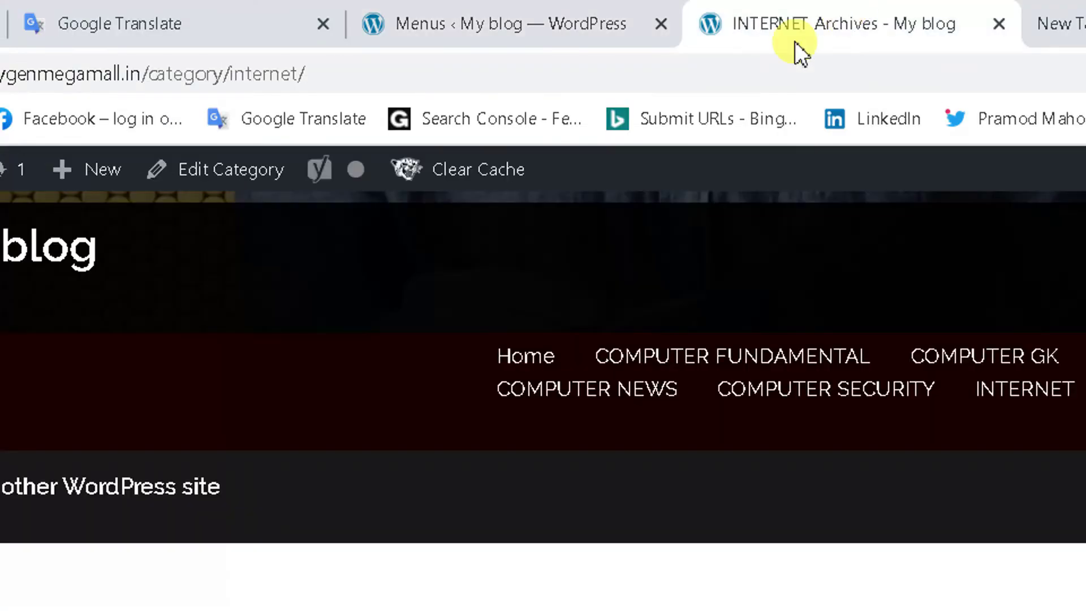
click(116, 74)
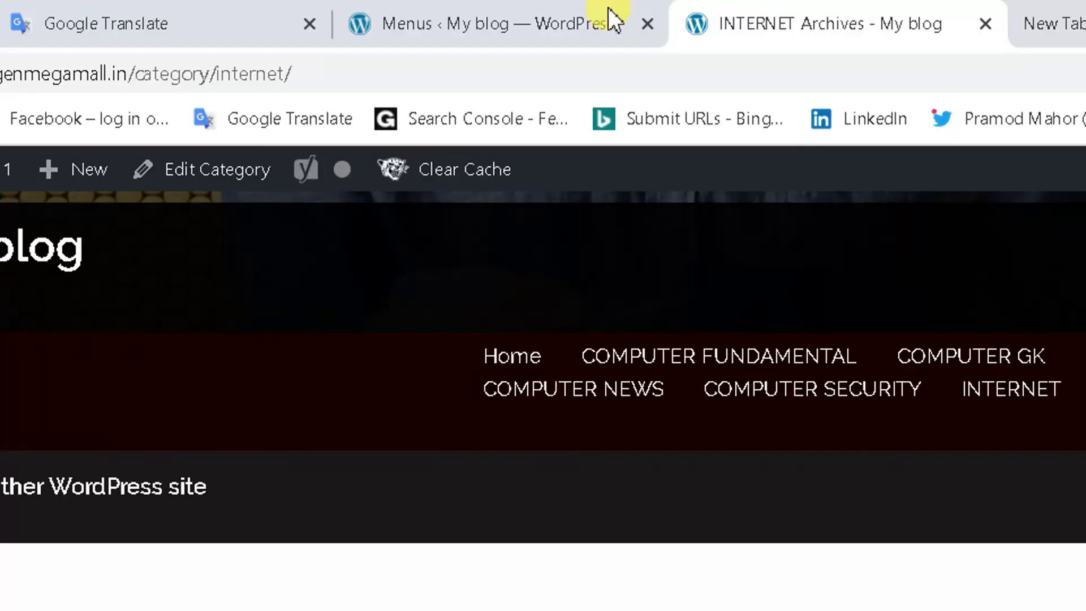
click(611, 17)
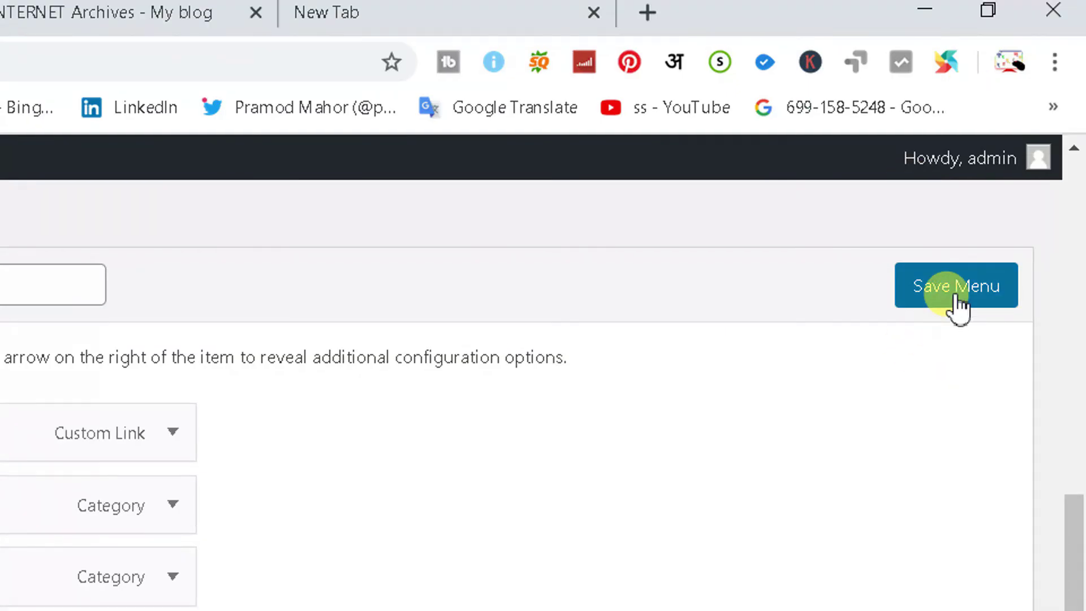
click(958, 305)
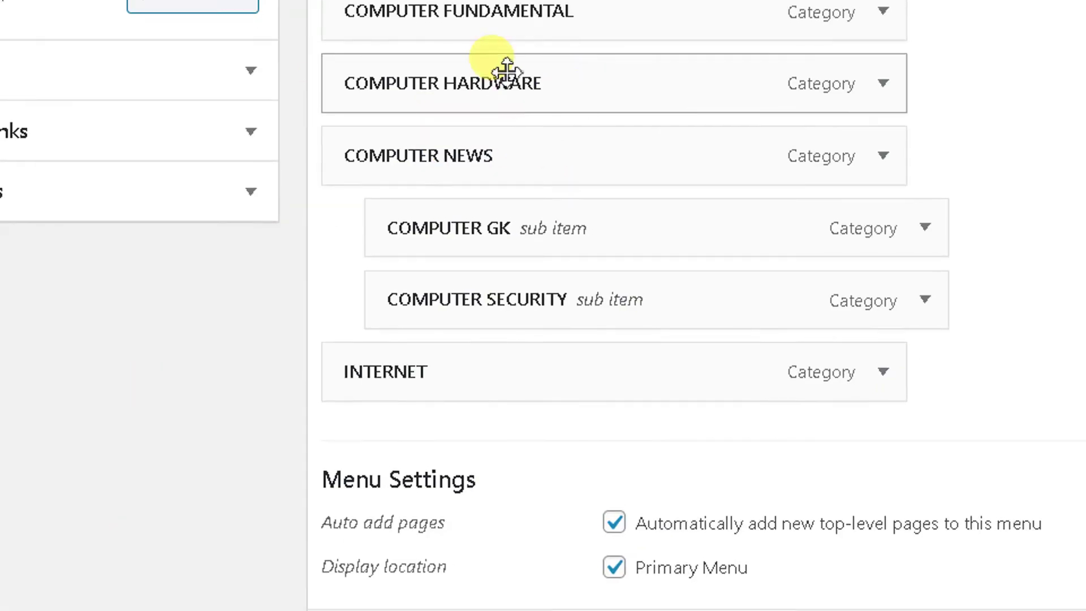
Step: Reload the blog page and inspect the submenu under COMPUTER NEWS
click(851, 17)
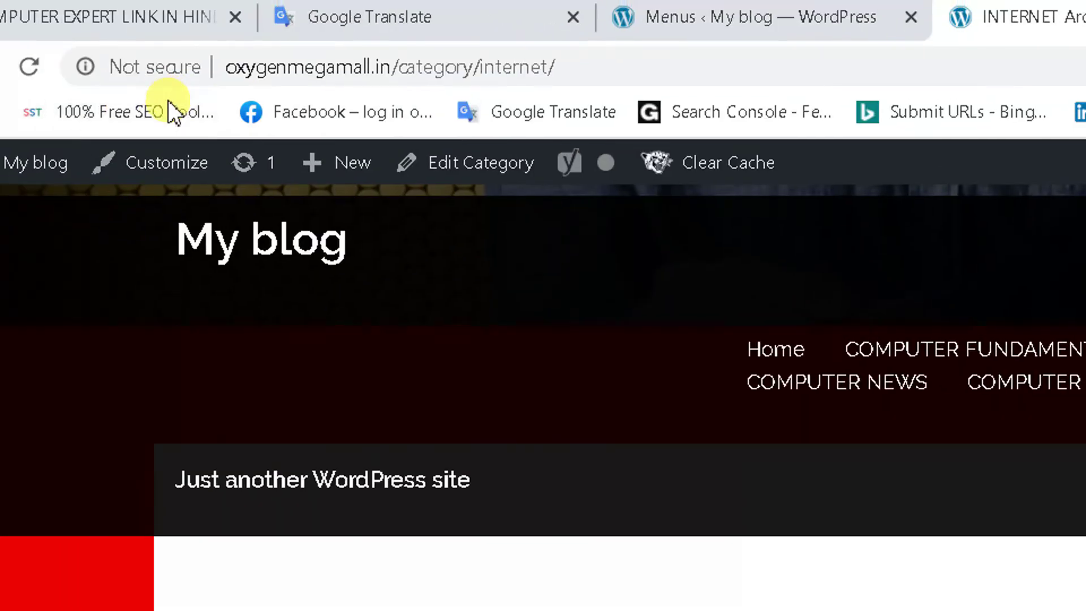
click(29, 67)
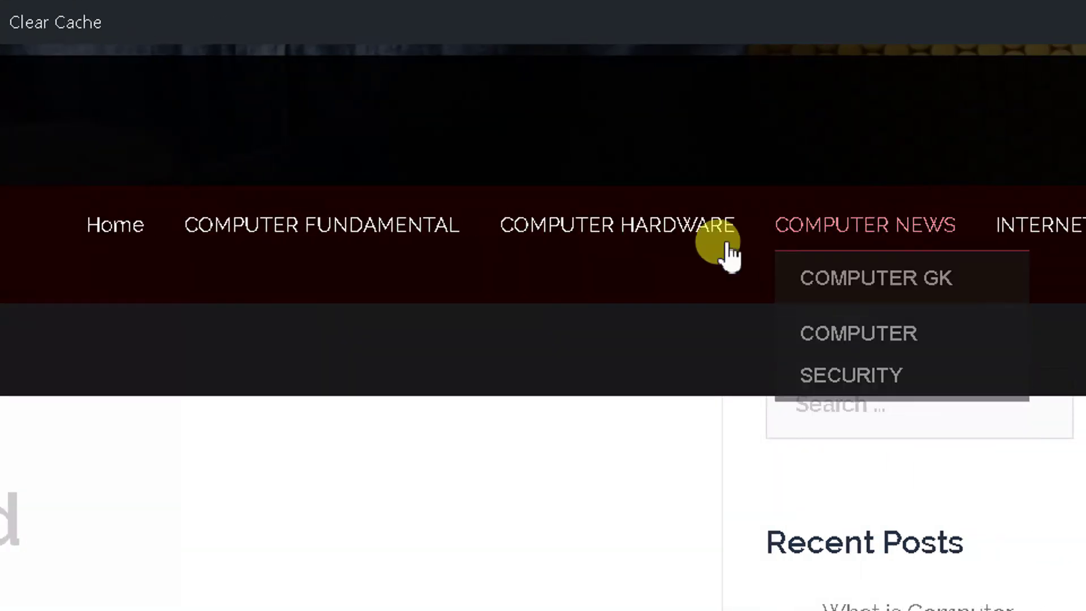
mouse_move(817, 242)
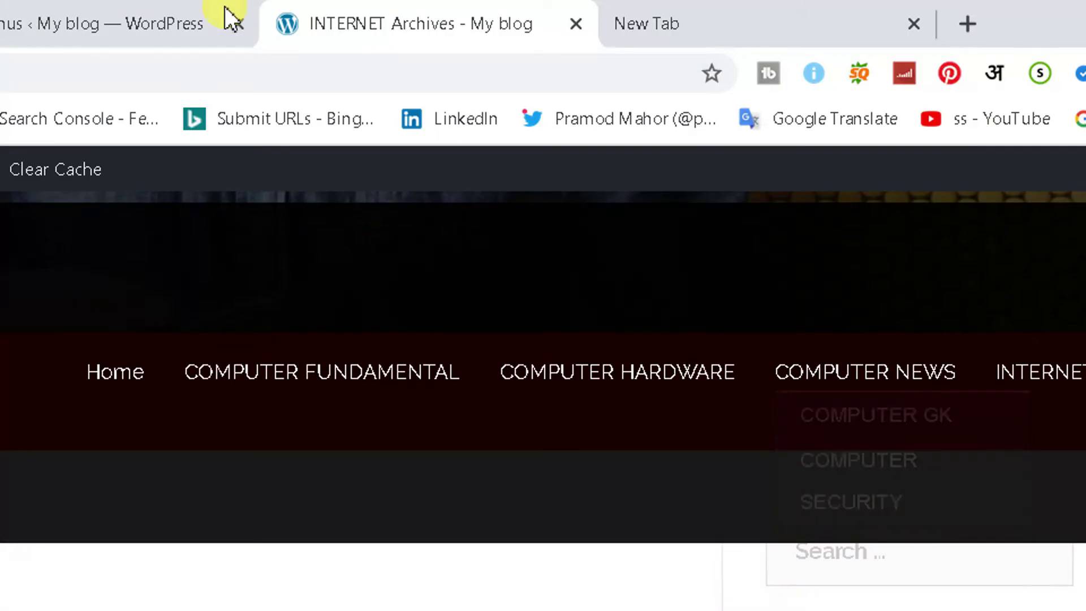
Step: Nest COMPUTER SECURITY under COMPUTER GK as a second-level sub item and save the menu
click(226, 24)
drag(234, 340, 362, 362)
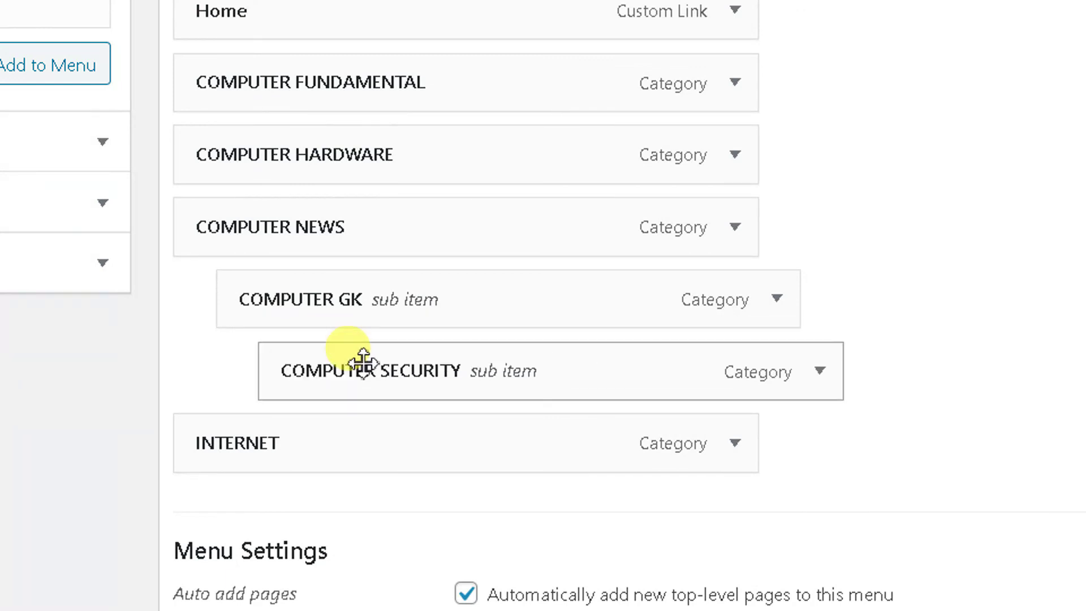
click(1016, 82)
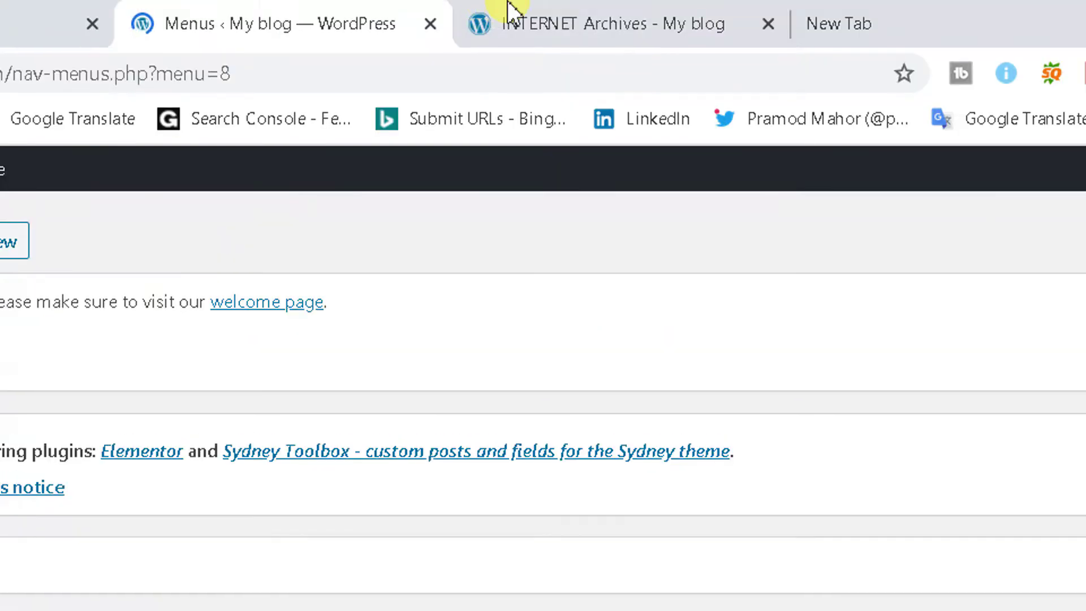
Step: Return to the blog page to check the nested navigation menu
click(509, 17)
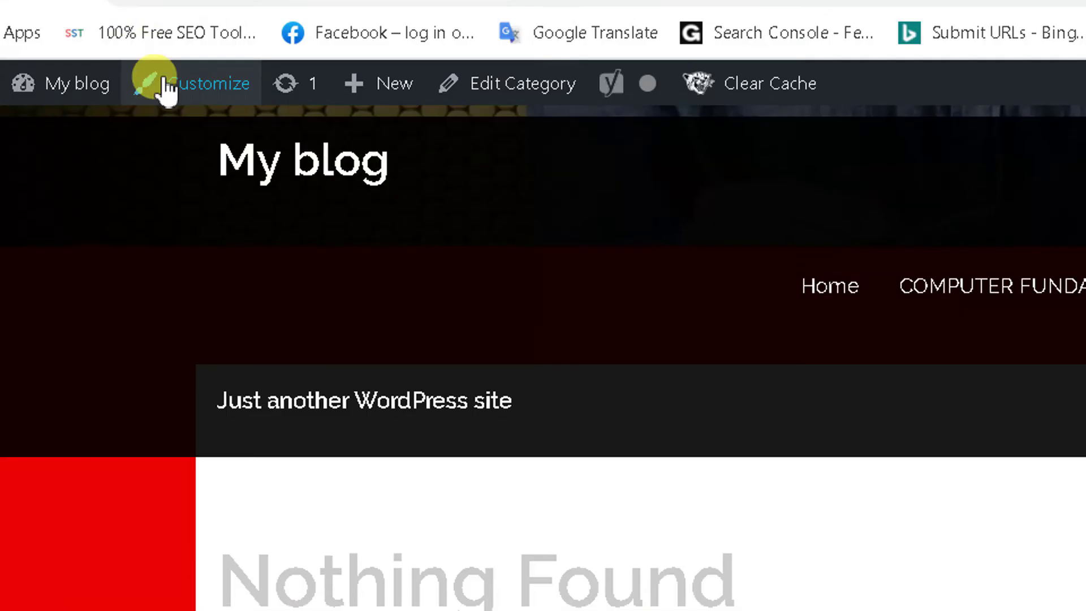